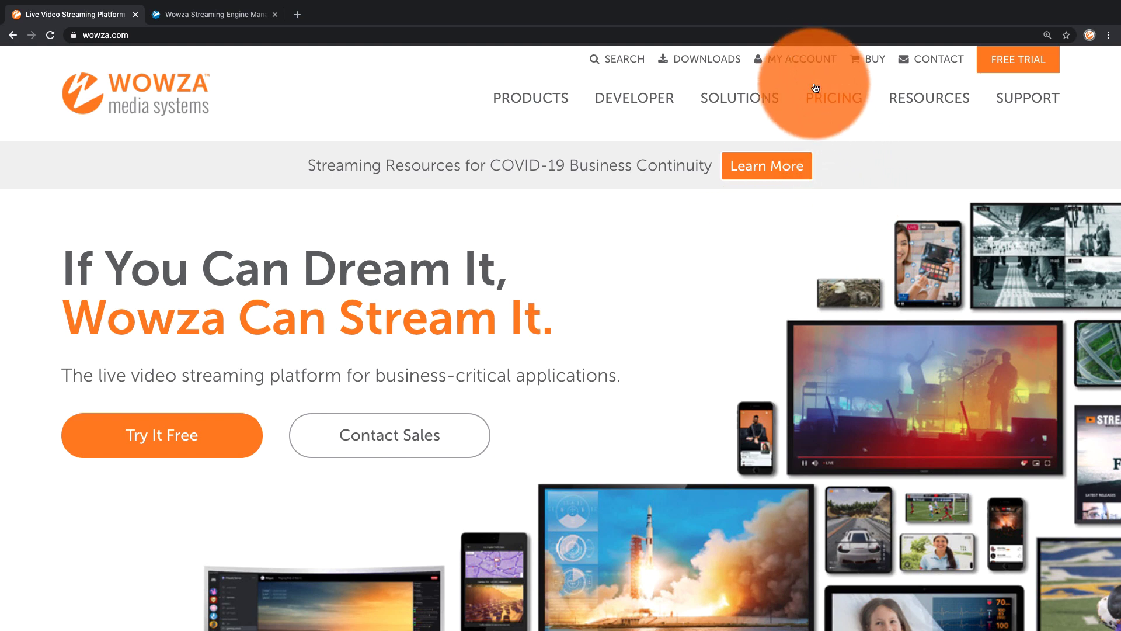
Go to the wowza.com account sign-in page through MY ACCOUNT.
click(804, 66)
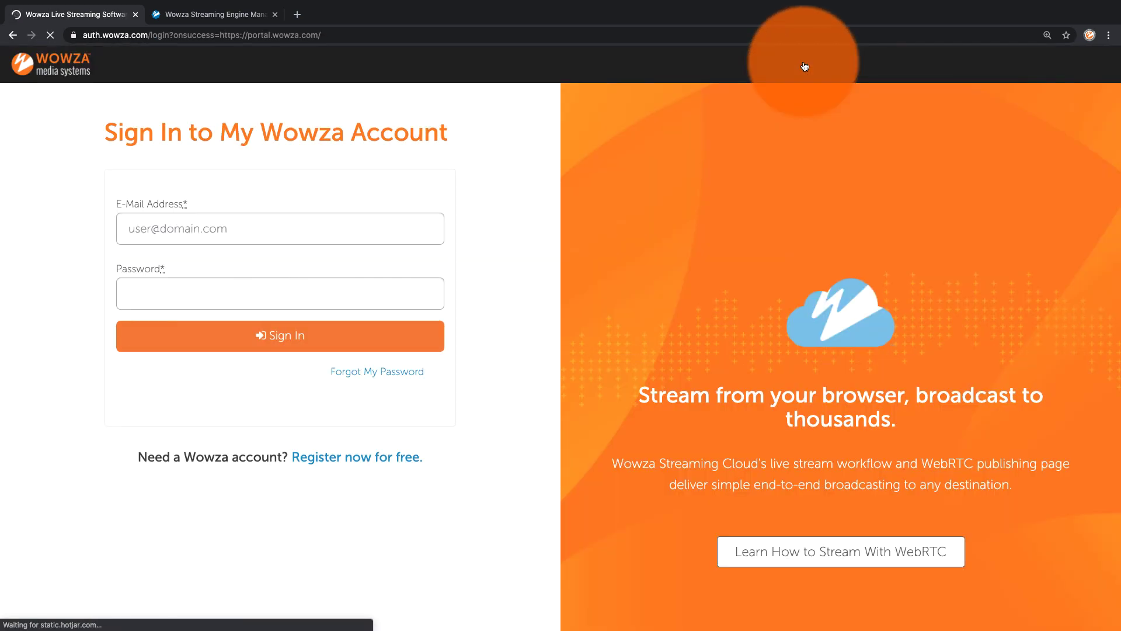
Sign in and apply for a StreamLock SSL certificate using the pasted Streaming Engine license key.
click(306, 341)
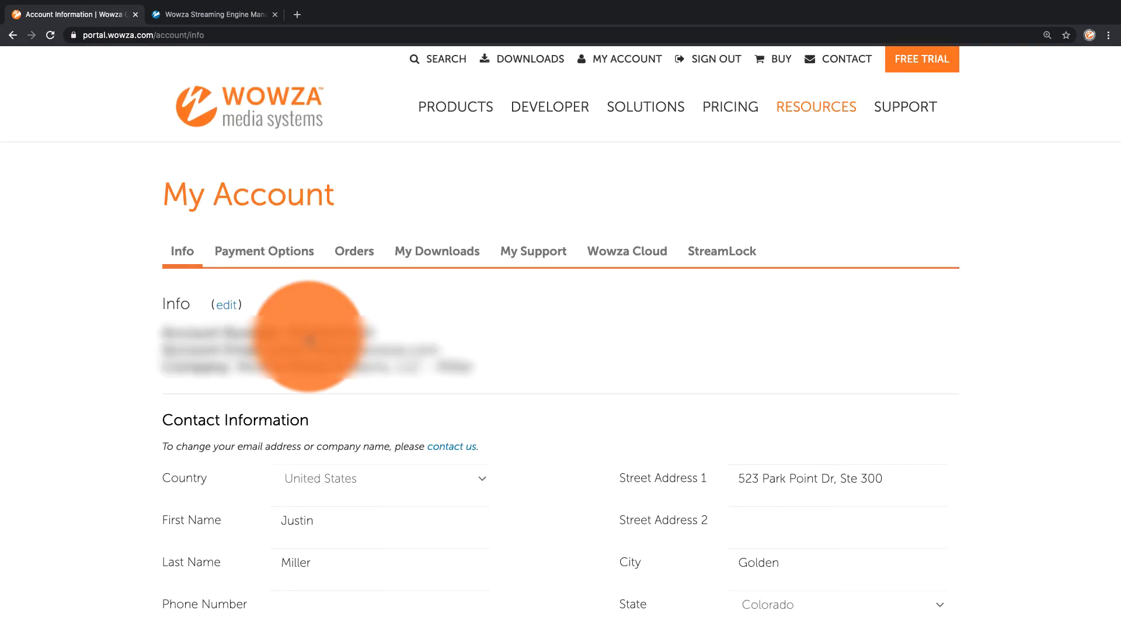
click(702, 257)
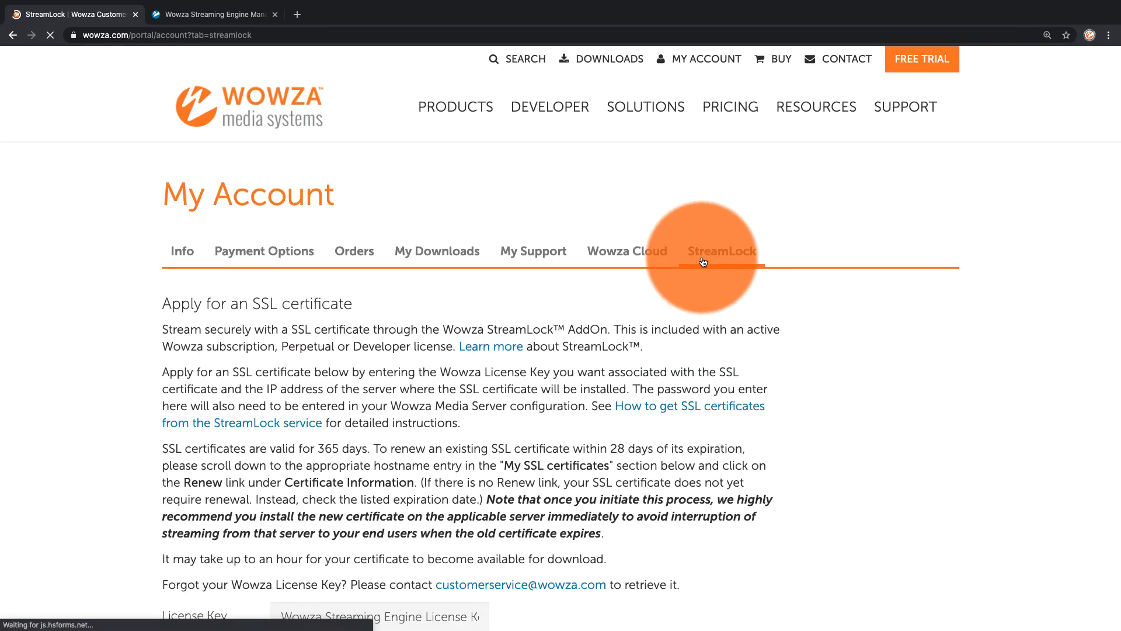
scroll(701, 258, down, 2)
scroll(701, 258, down, 3)
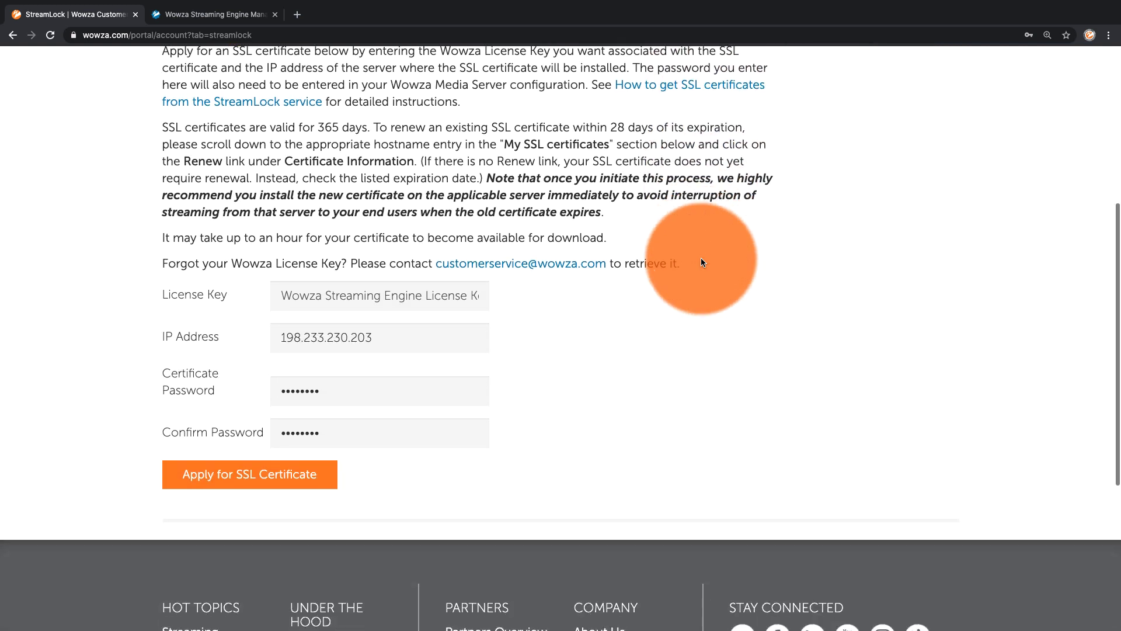
click(290, 261)
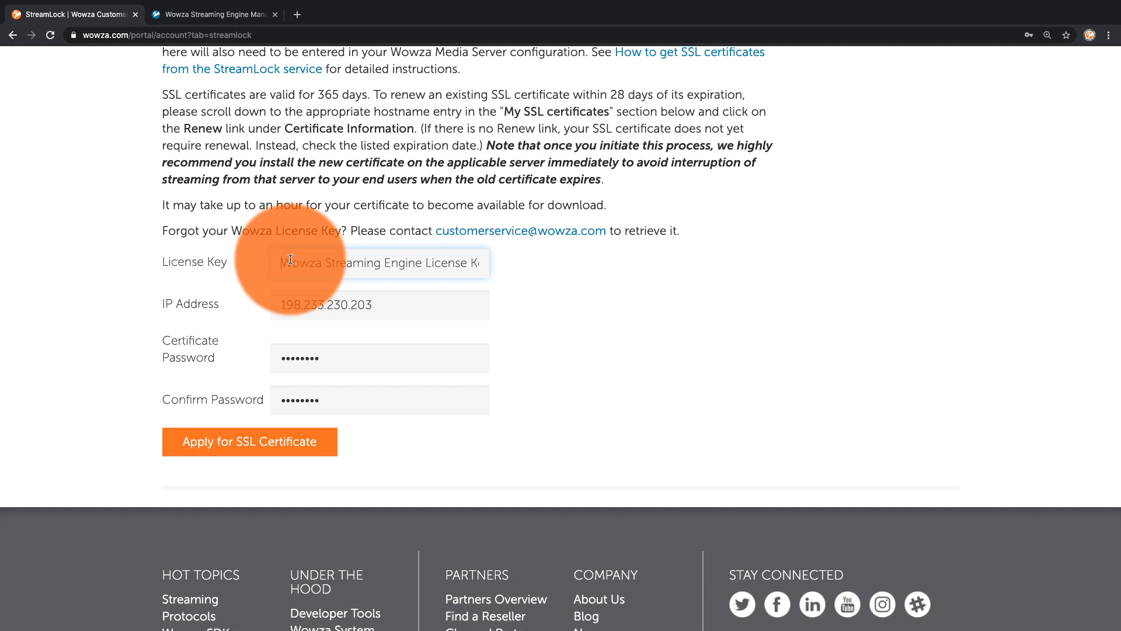
key(ctrl+v)
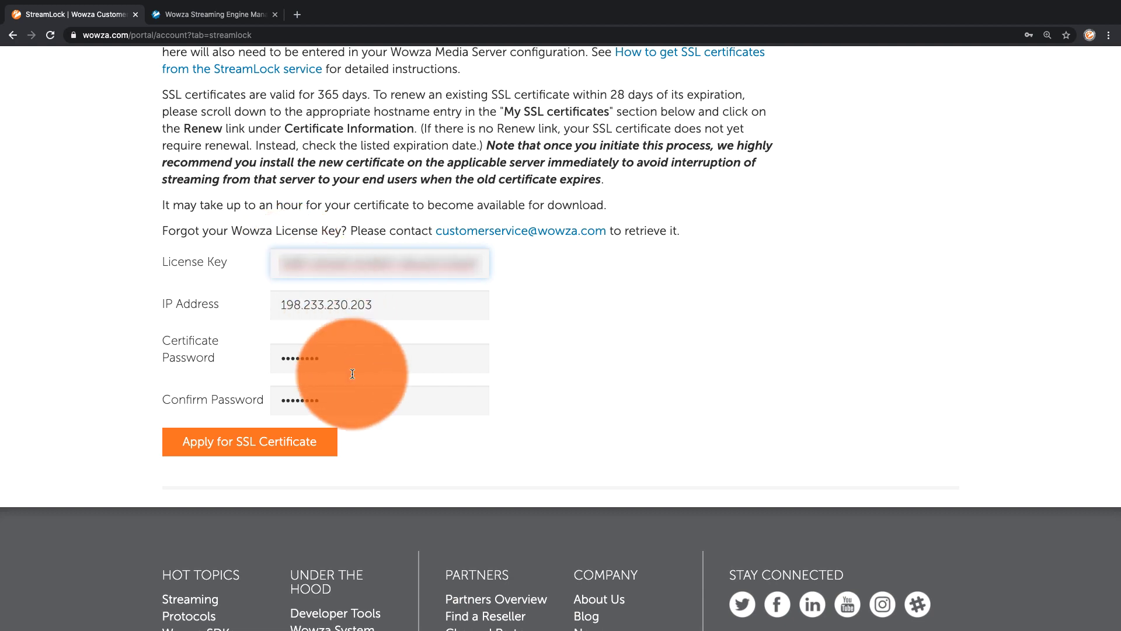
click(269, 445)
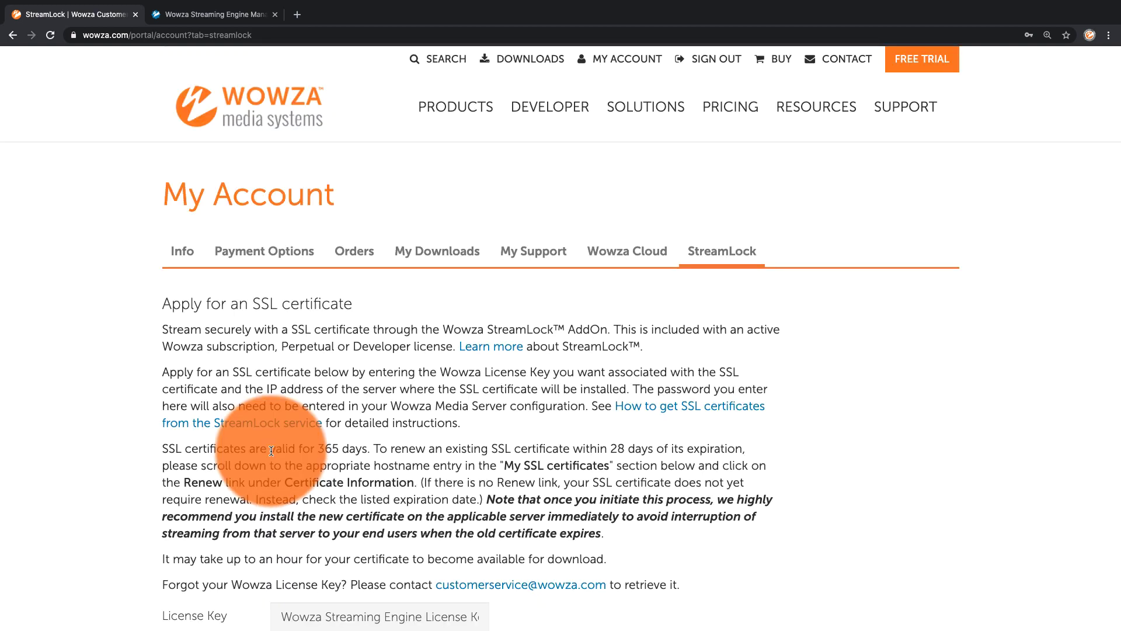
scroll(271, 449, down, 3)
scroll(271, 451, down, 3)
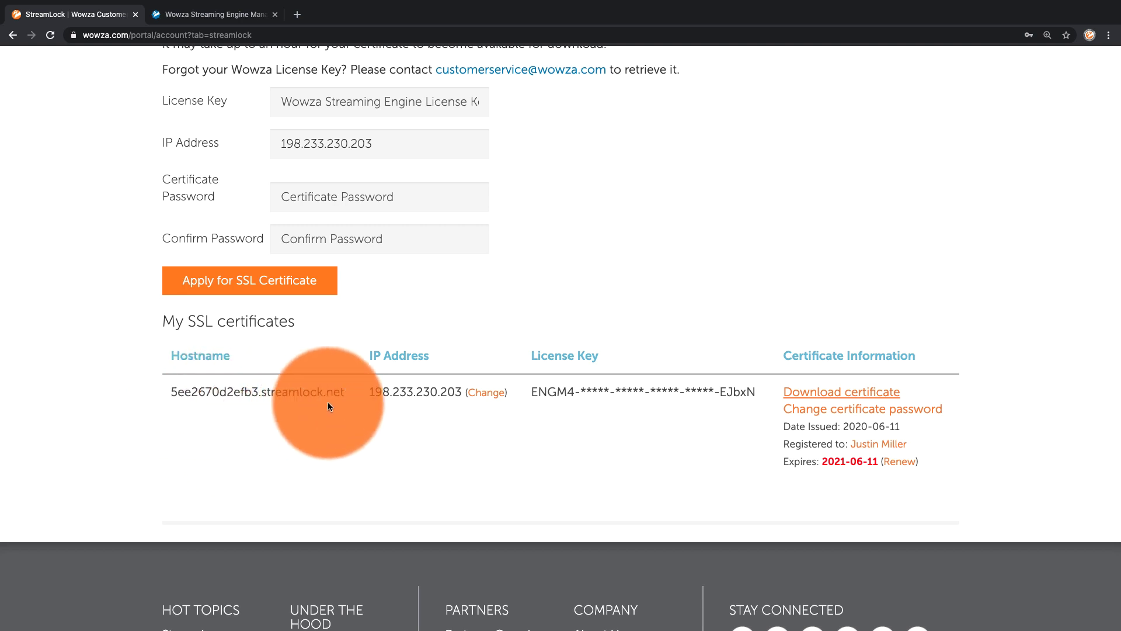
Download the streamlock.net .jks certificate and drag it into the Wowza conf folder.
click(834, 398)
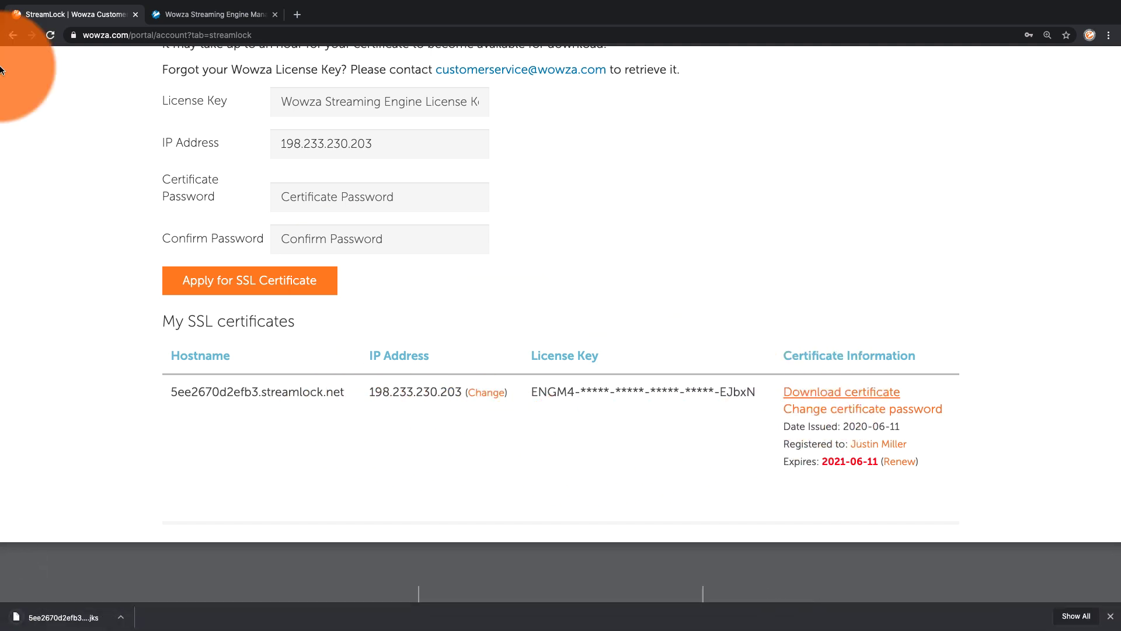
click(35, 26)
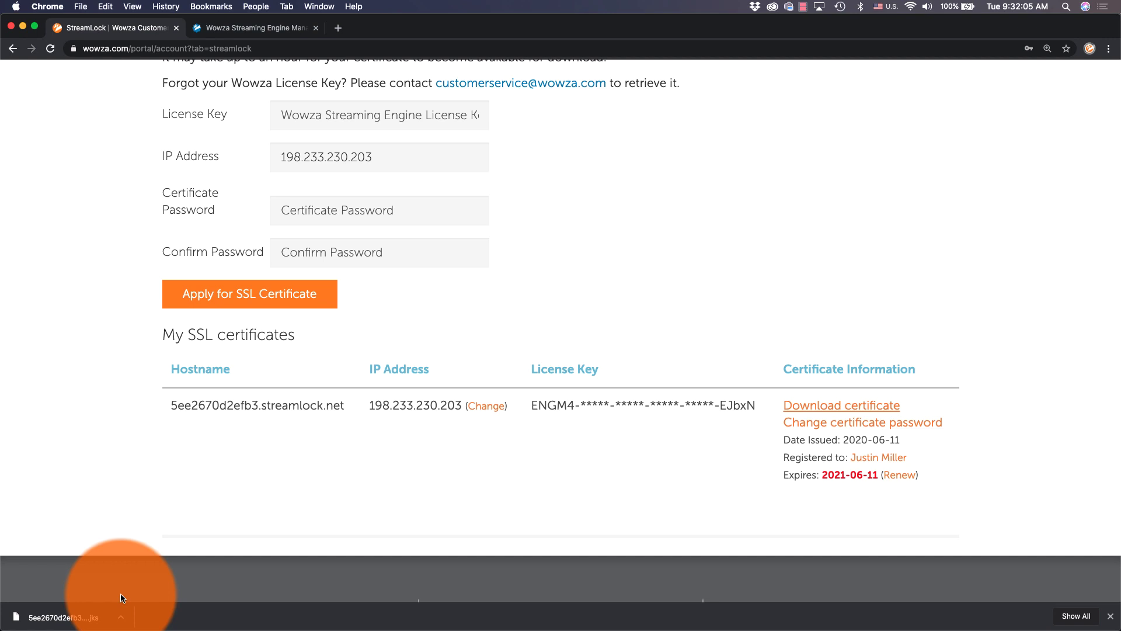
click(119, 616)
click(133, 603)
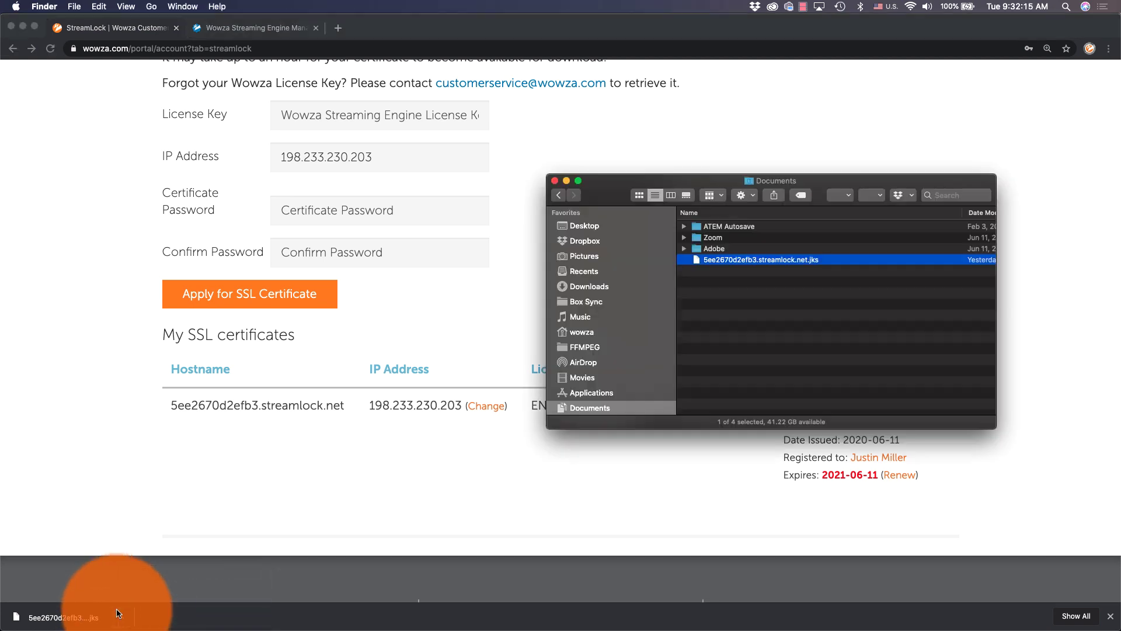
mouse_move(713, 260)
mouse_down()
mouse_move(621, 351)
mouse_move(739, 255)
mouse_move(725, 340)
mouse_move(716, 264)
mouse_up()
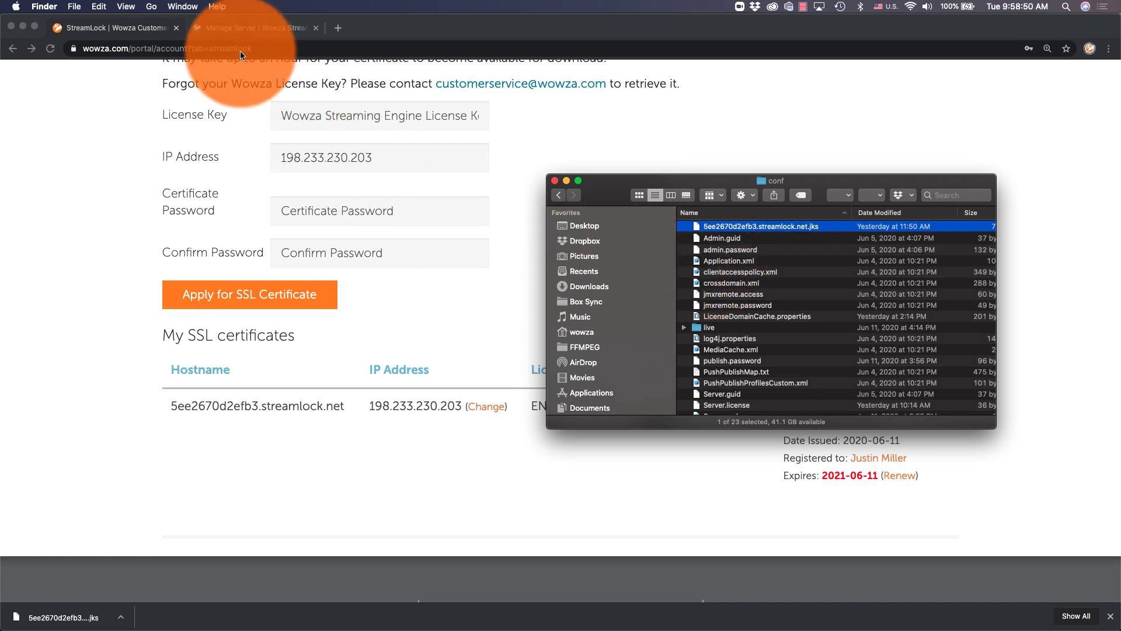
Open Server > Virtual Host Setup in the Manager and switch it to edit mode.
click(239, 30)
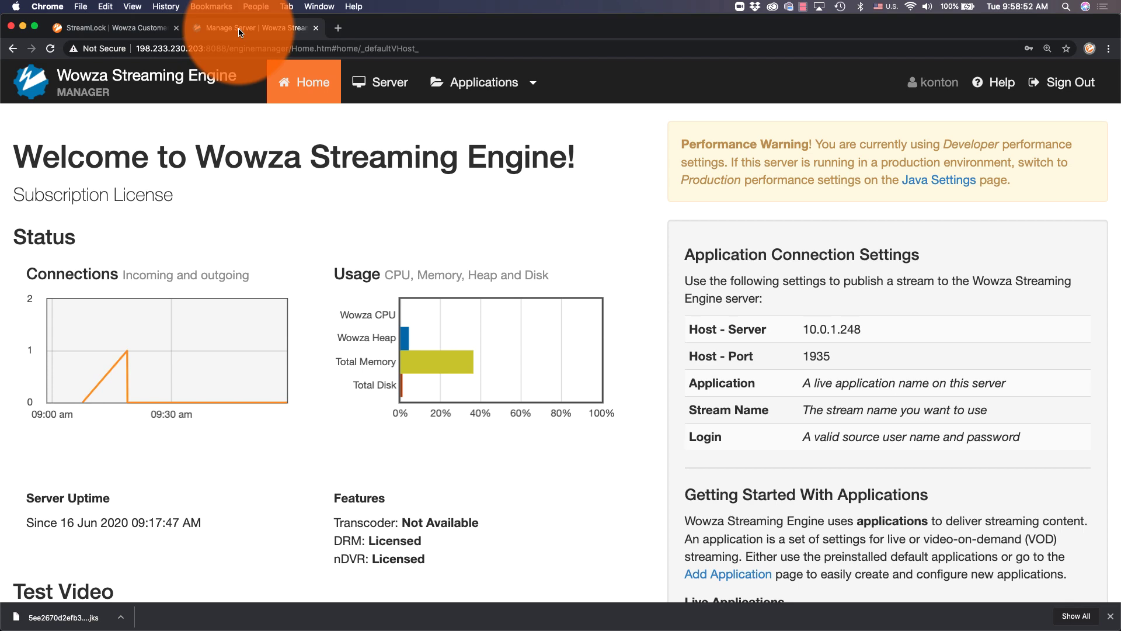
click(387, 89)
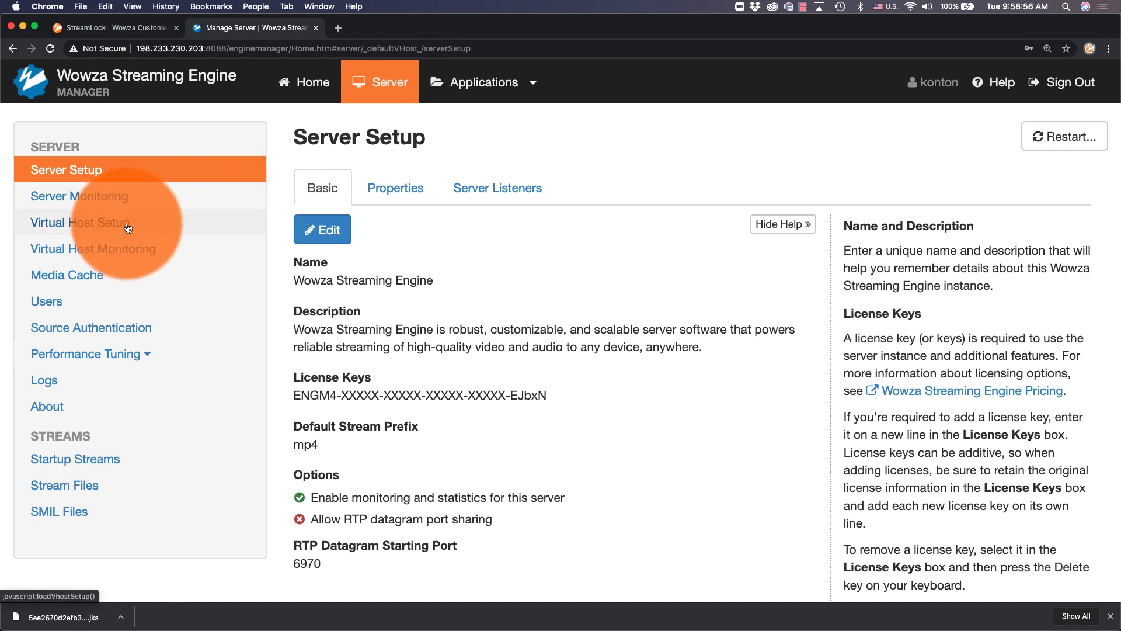
click(127, 226)
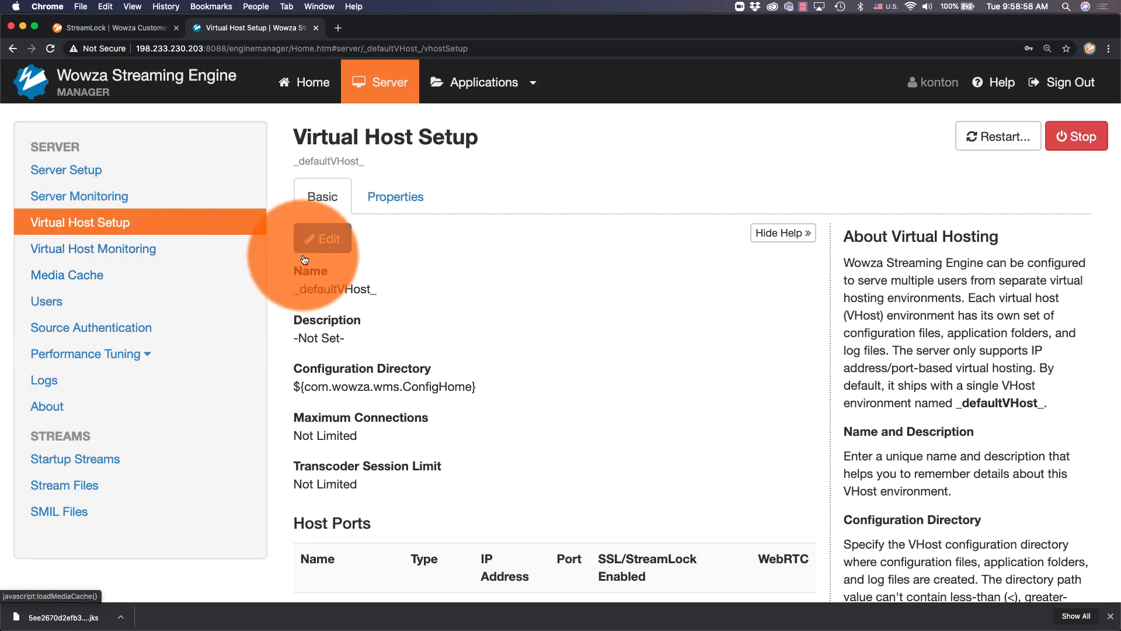
click(304, 259)
scroll(313, 248, down, 2)
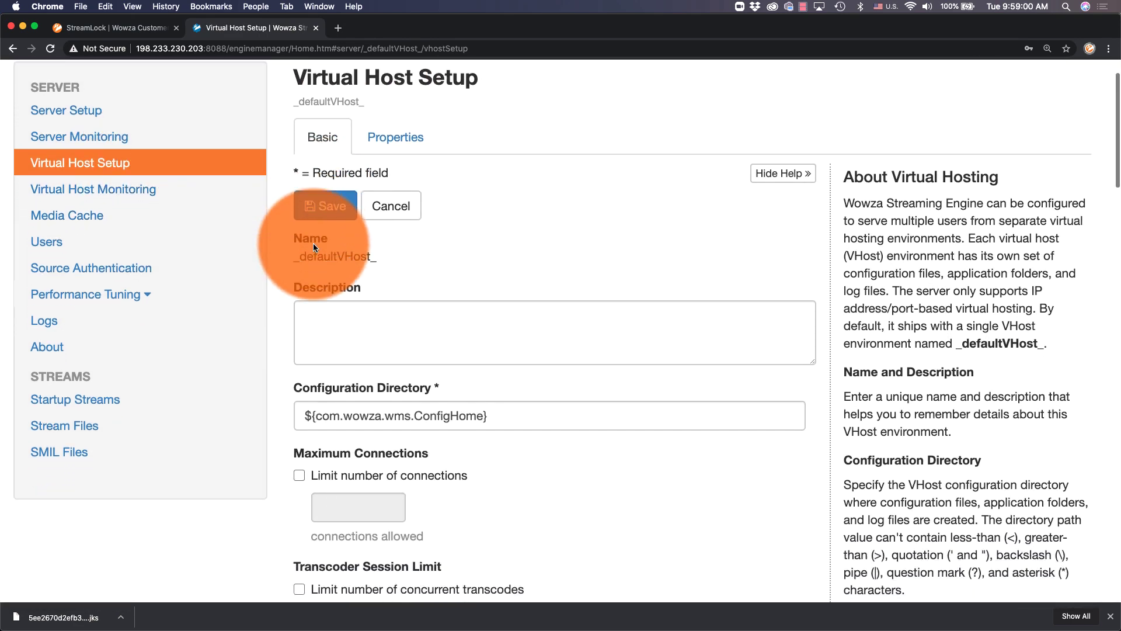
scroll(313, 243, down, 2)
scroll(313, 243, down, 3)
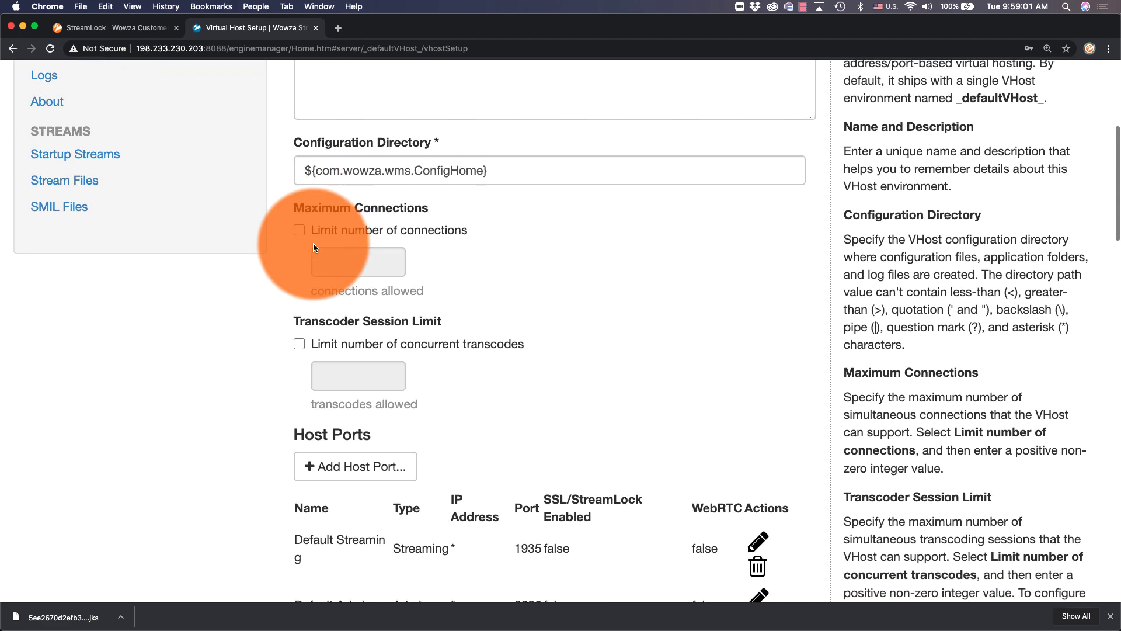
Fill a new host port: name StreamLock, IP *, port 443, SSL enabled, keystore path pasted.
click(337, 469)
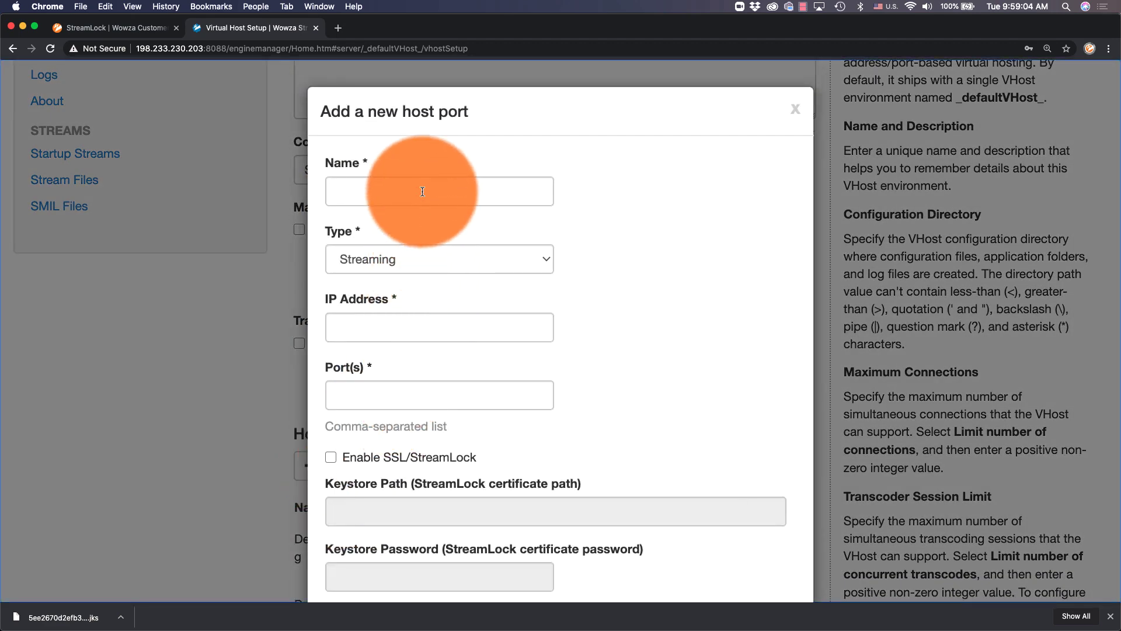
click(423, 191)
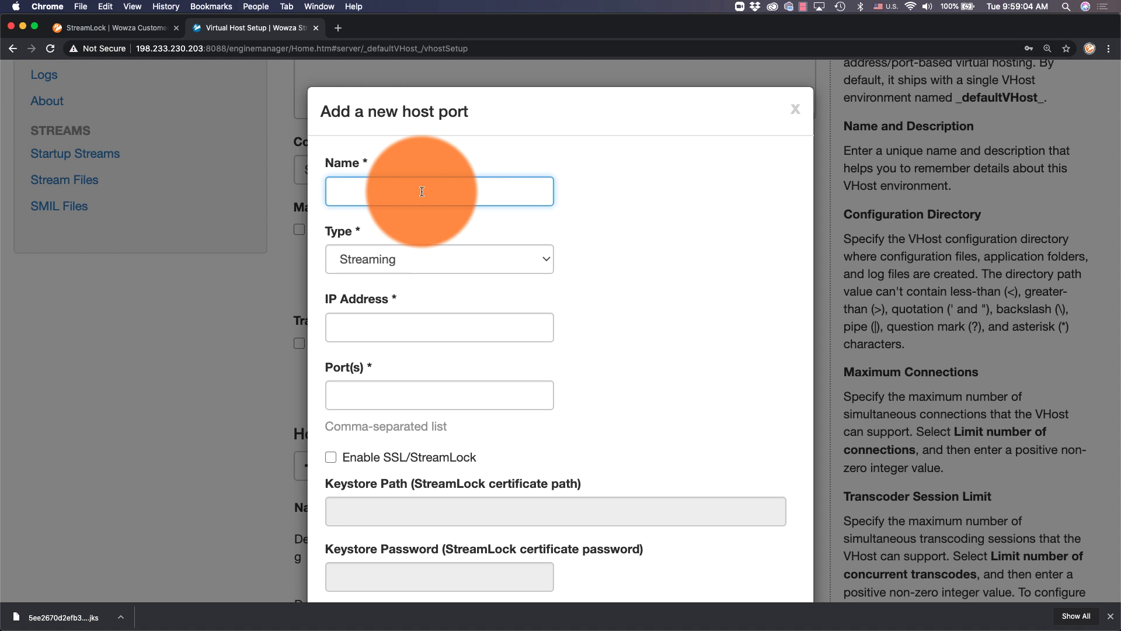
text(StreamLock)
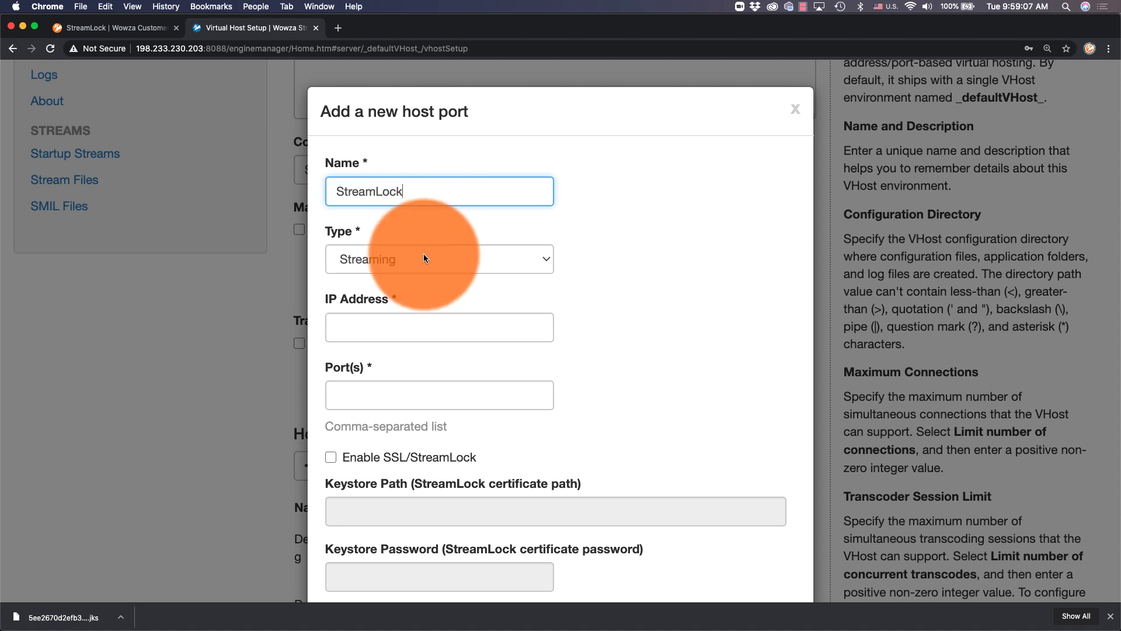
click(429, 325)
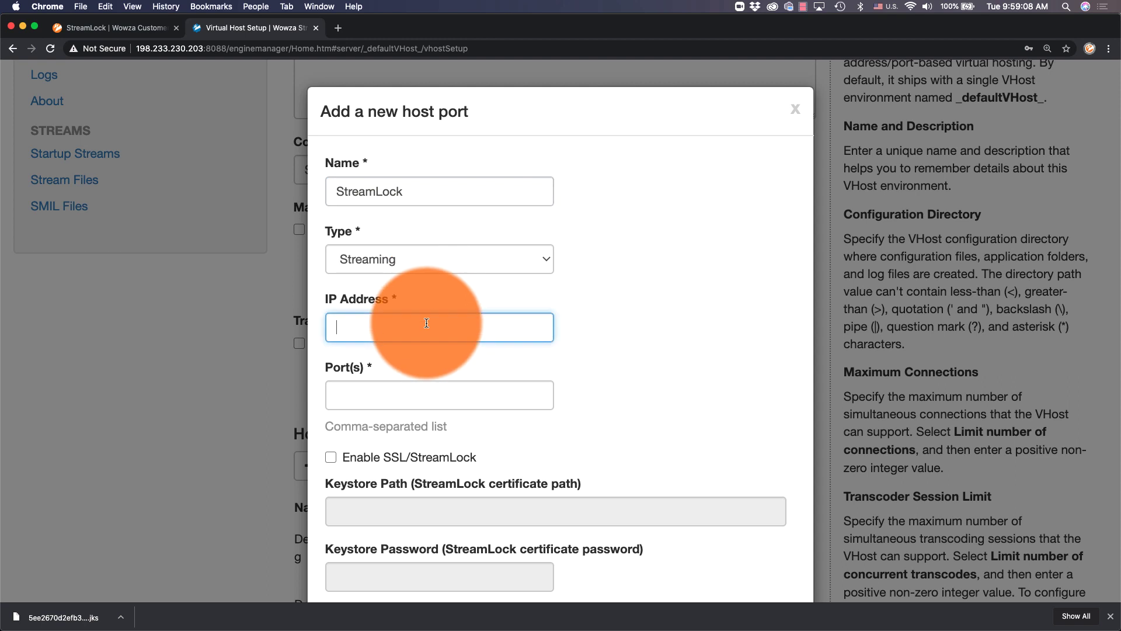
click(408, 397)
text(443)
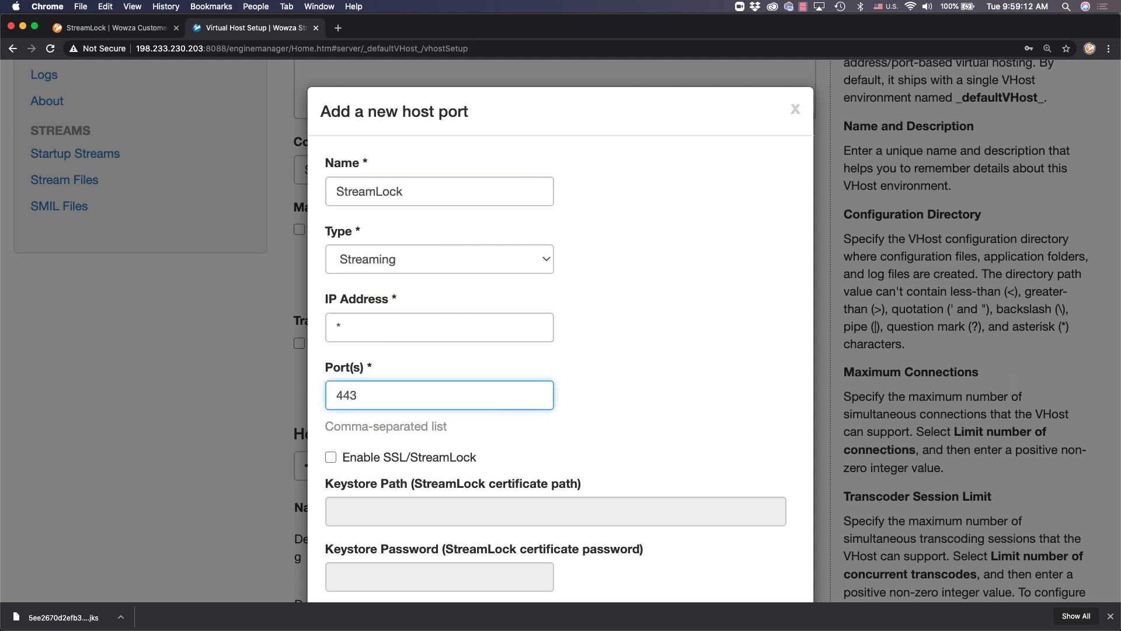
click(333, 457)
click(365, 508)
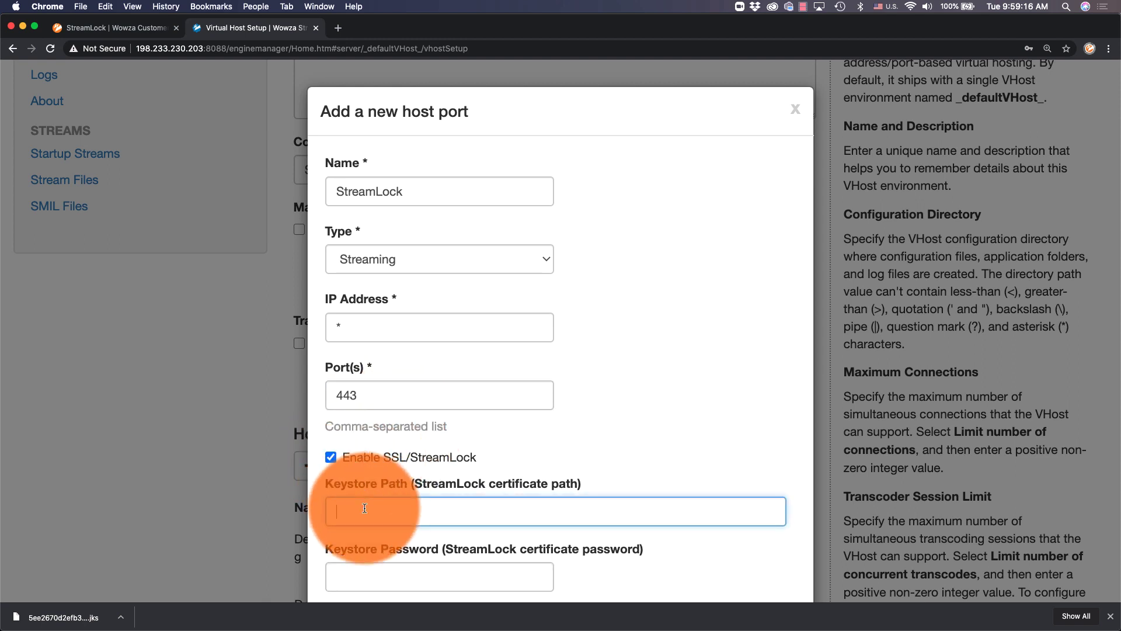
text(${com.wowza.wms.context.VHostConfigHome}/conf/[name].streamlock.net.jks)
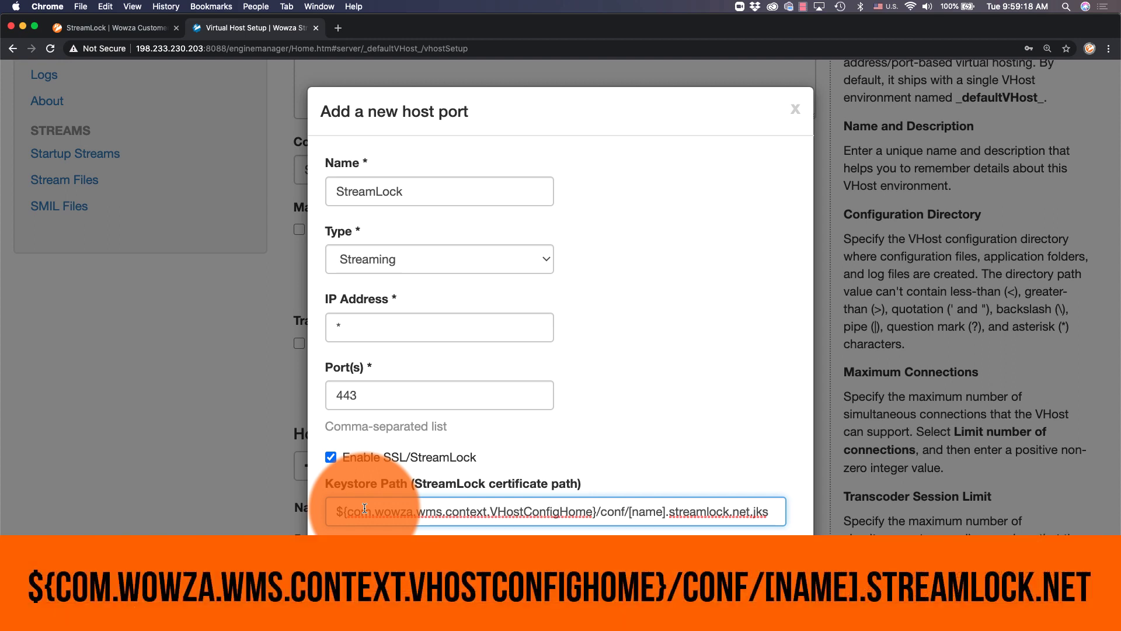
Replace [name] in the keystore path with the certificate hostname, enter the password, enable WebRTC.
click(101, 34)
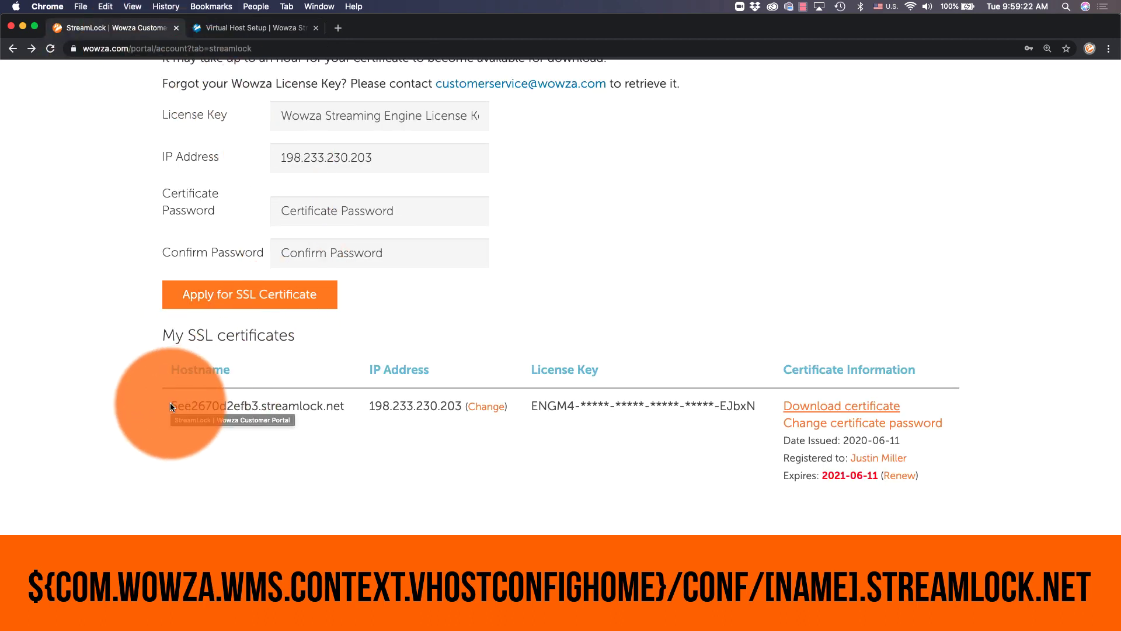
drag(171, 406, 255, 405)
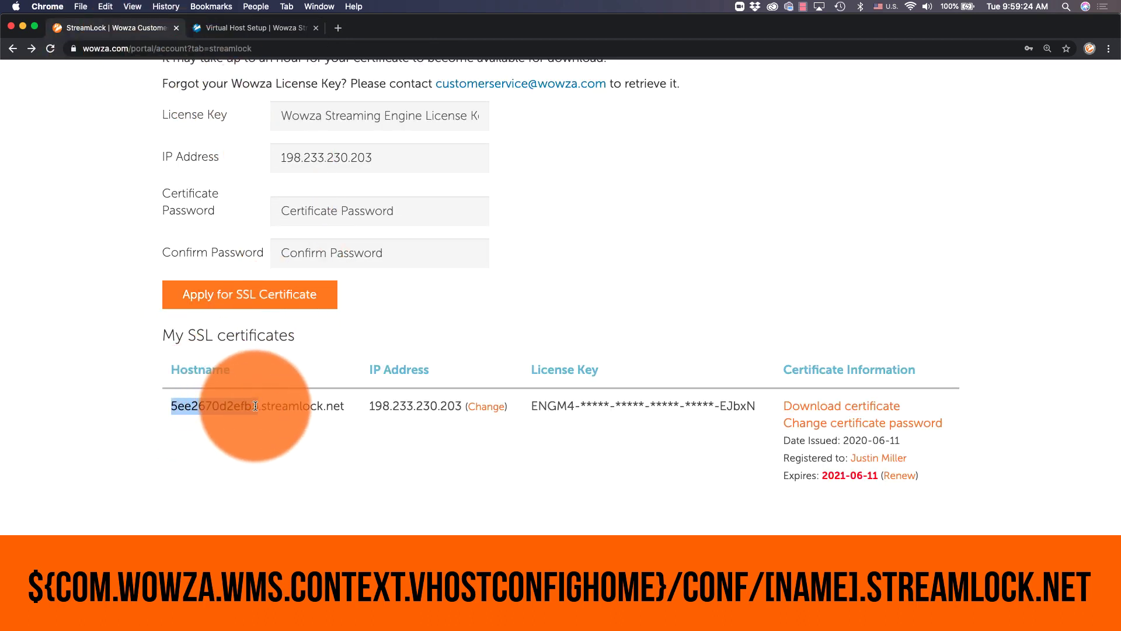
click(250, 27)
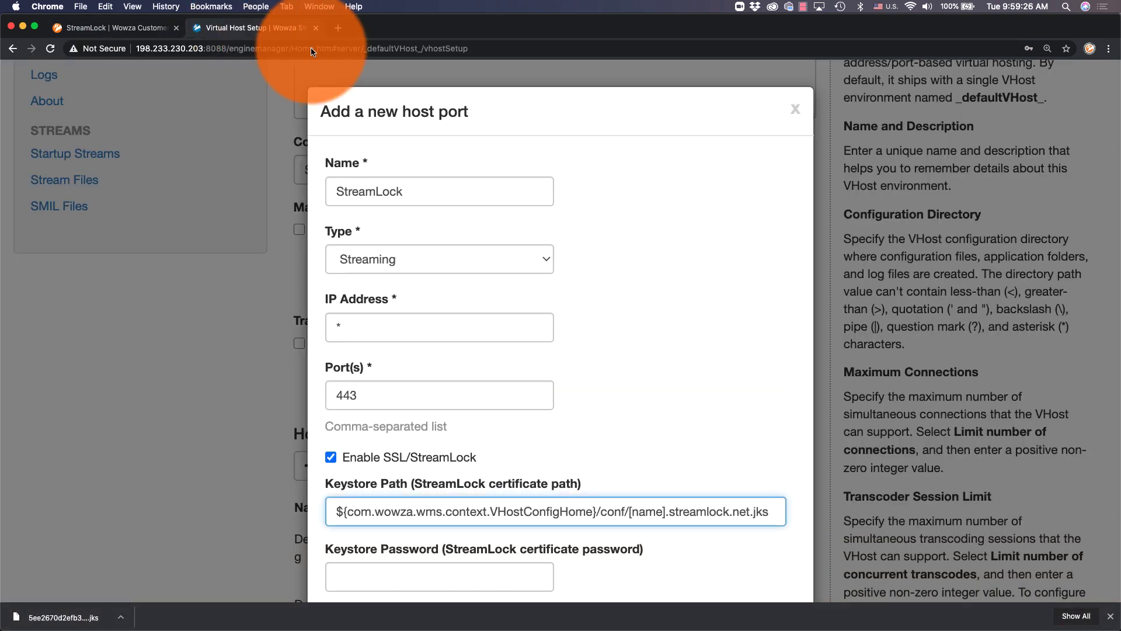
click(668, 513)
click(631, 513)
key(super+v)
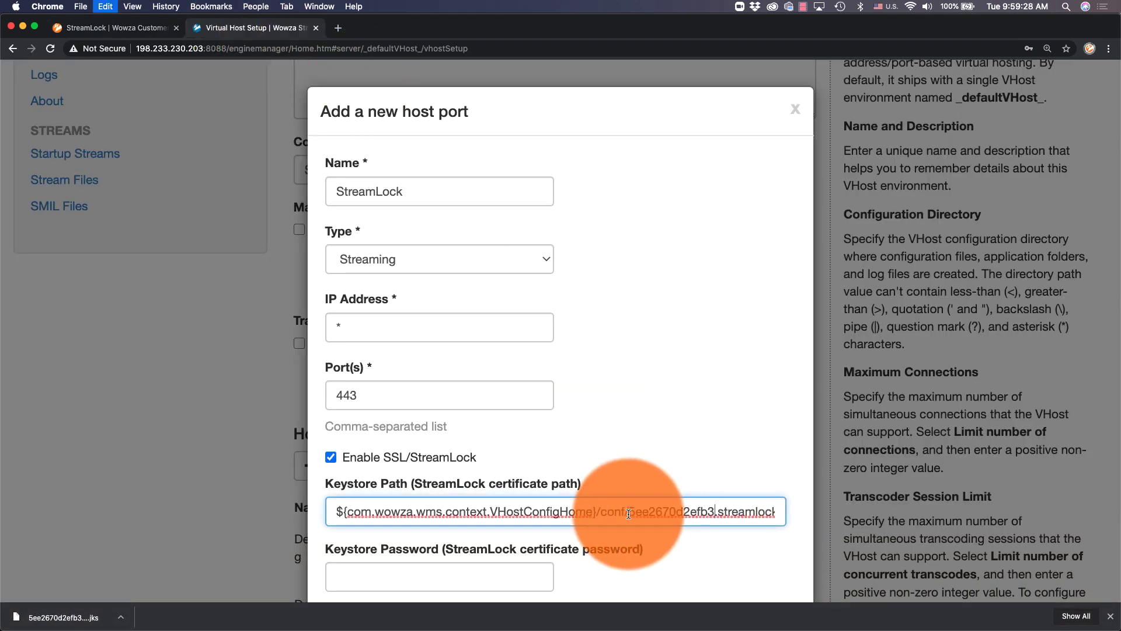
click(505, 574)
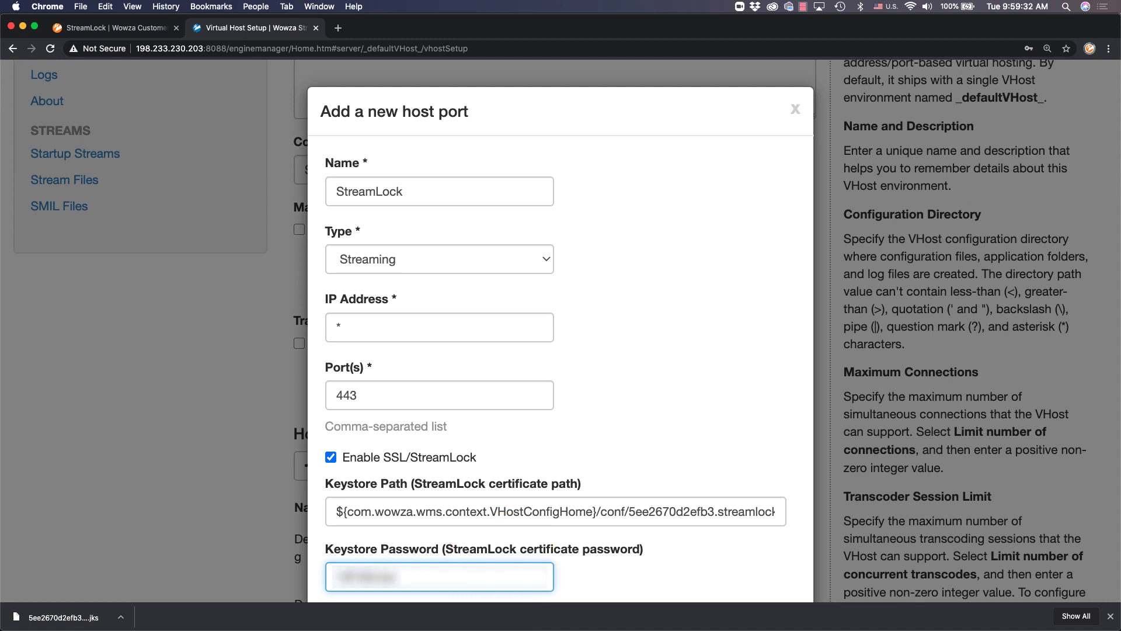
scroll(560, 395, down, 3)
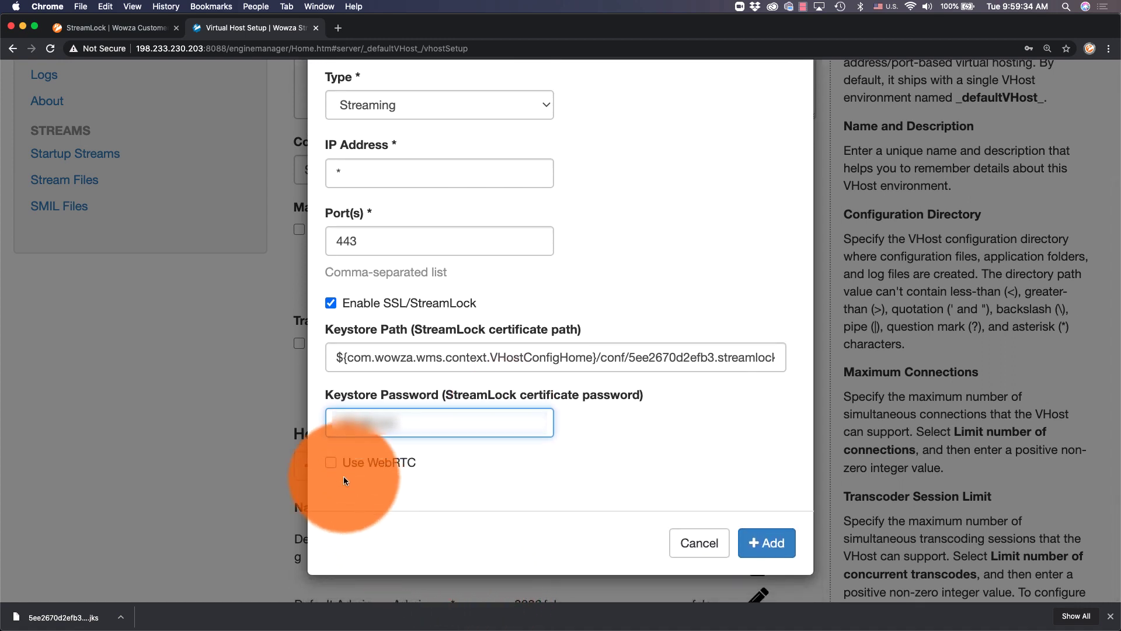
click(331, 463)
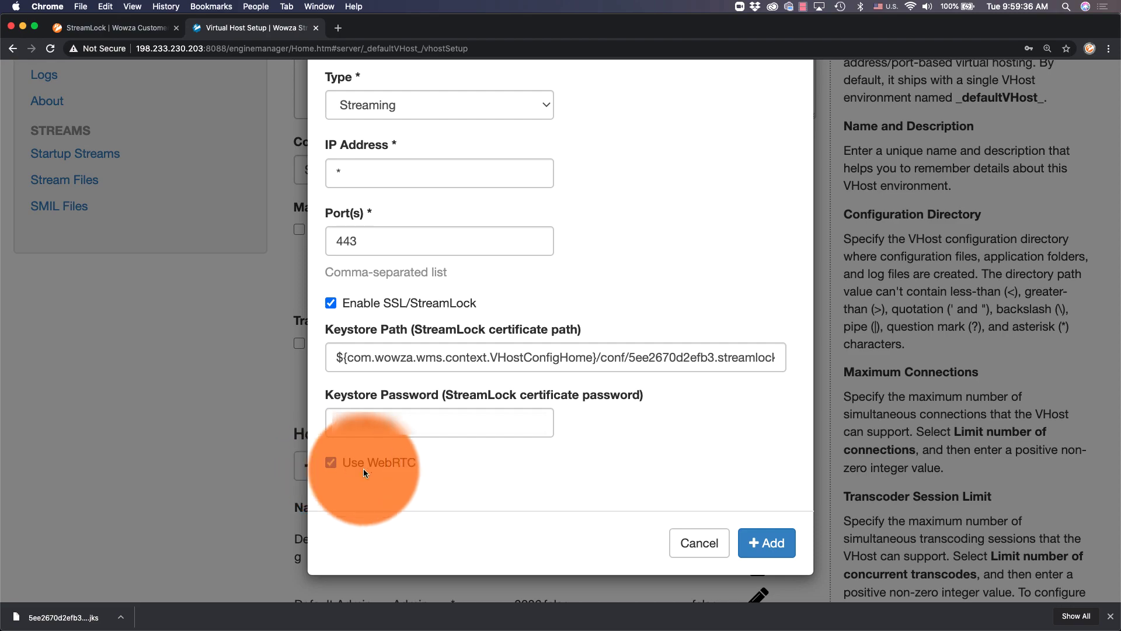
Add the StreamLock host port, save the virtual host settings, and confirm the virtual host restart.
click(764, 543)
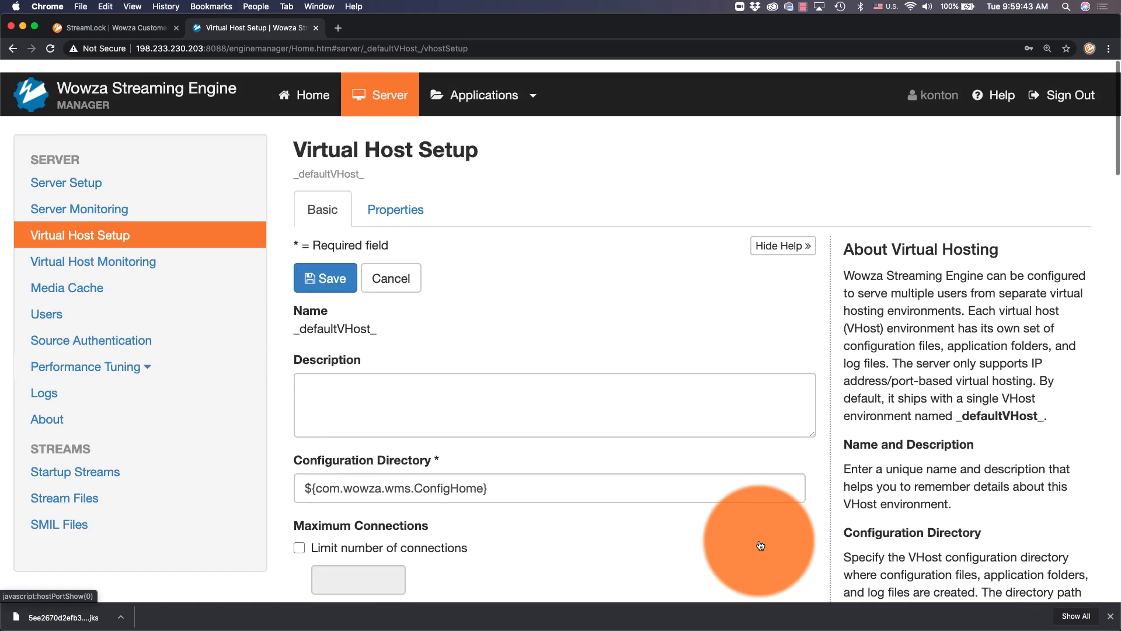
click(303, 269)
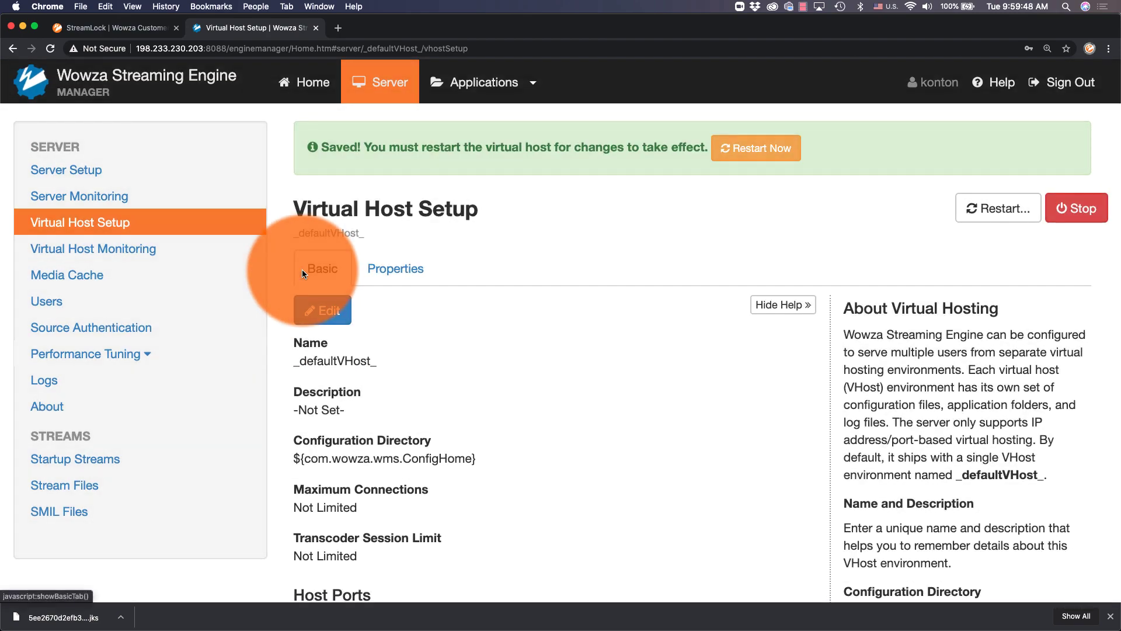
click(725, 148)
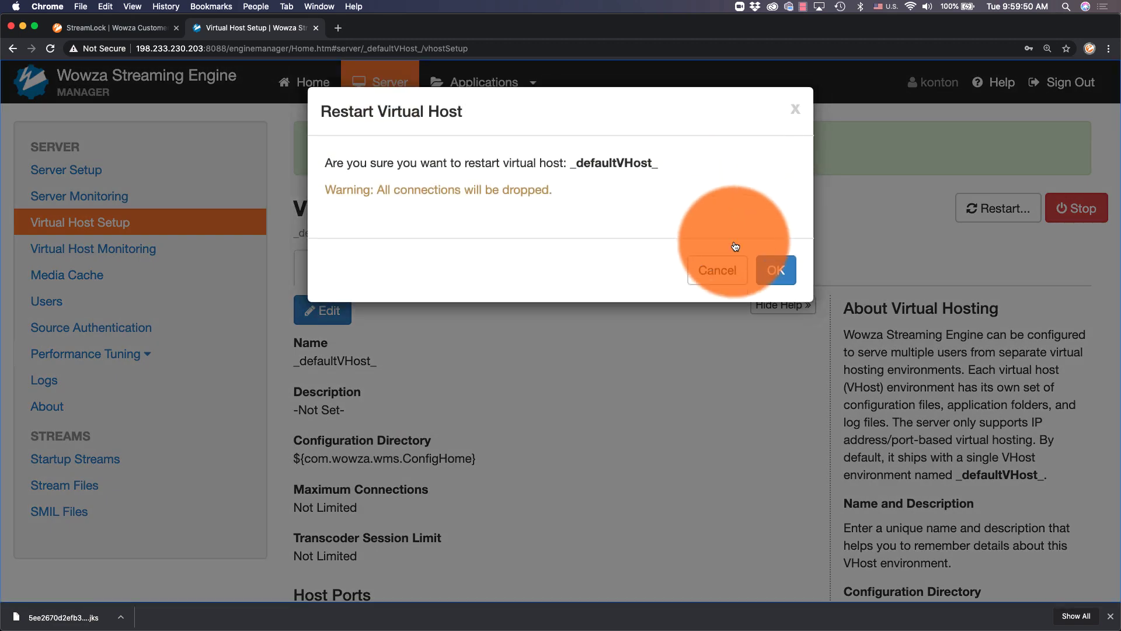
click(770, 268)
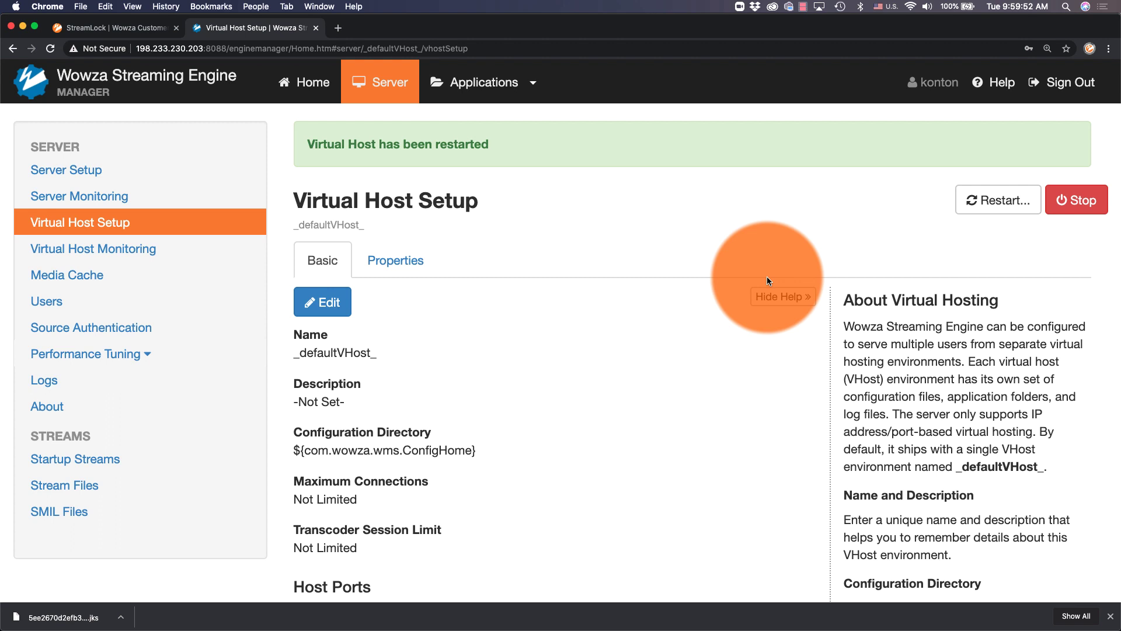
Pick live under Live Applications to open its setup page.
click(533, 82)
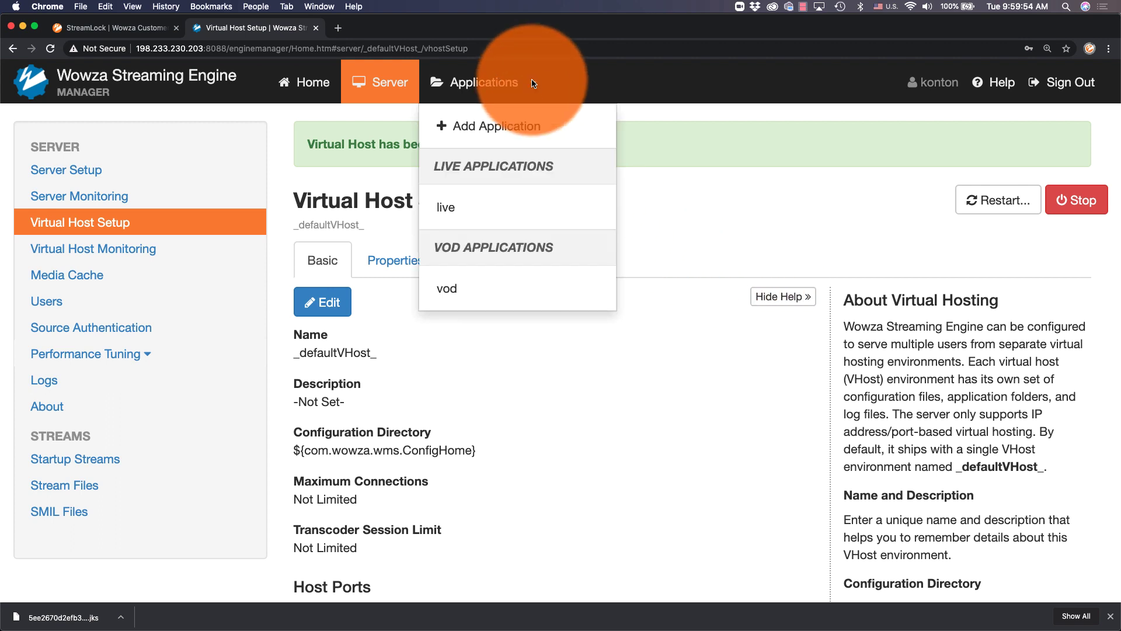
click(451, 206)
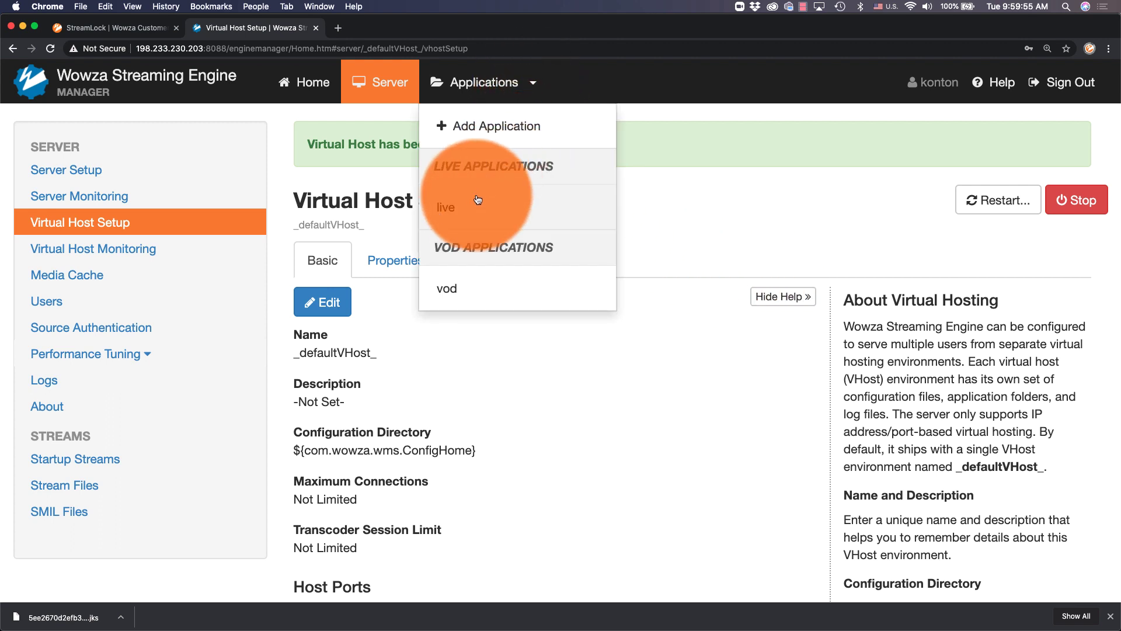
click(447, 208)
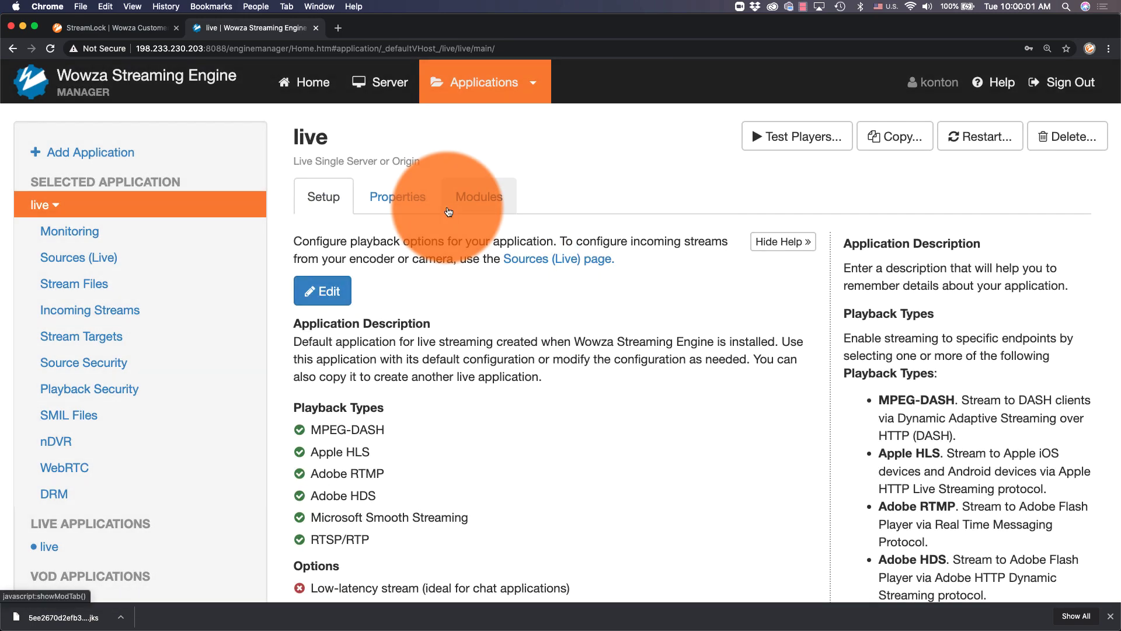
Edit the live application's WebRTC page, enabling Publish, Play and Query Published Stream Names.
click(95, 468)
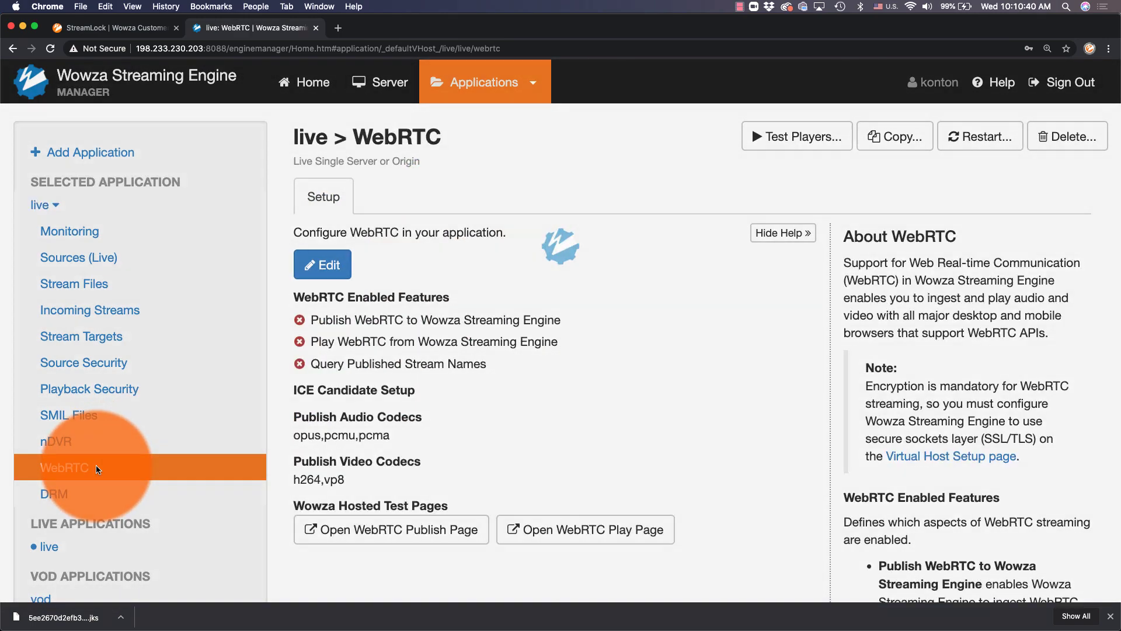
click(323, 264)
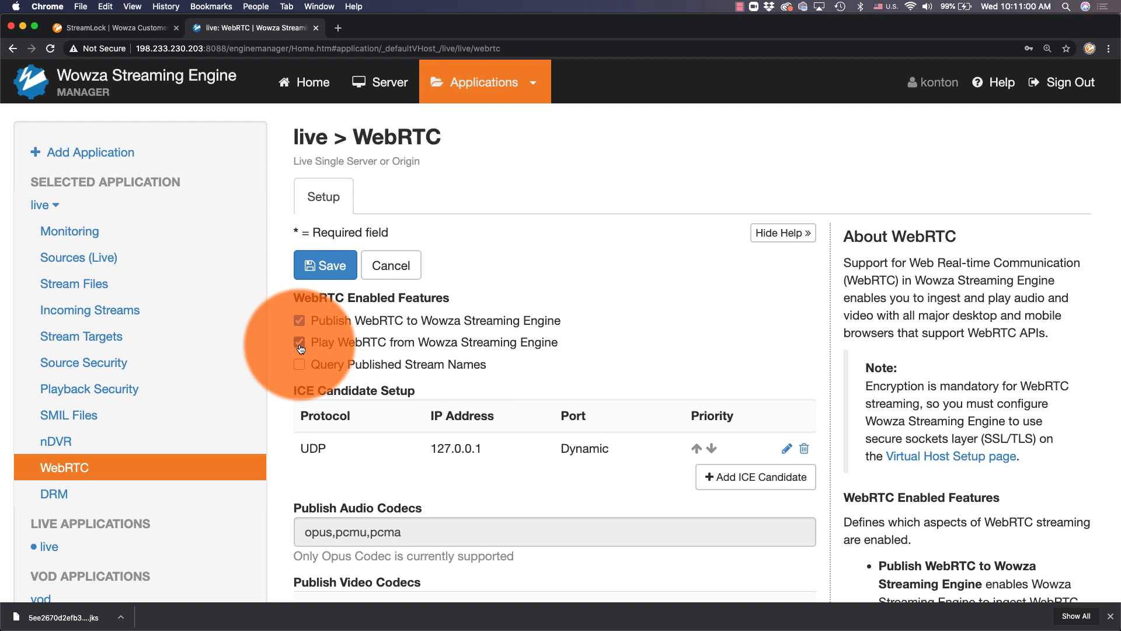
click(300, 365)
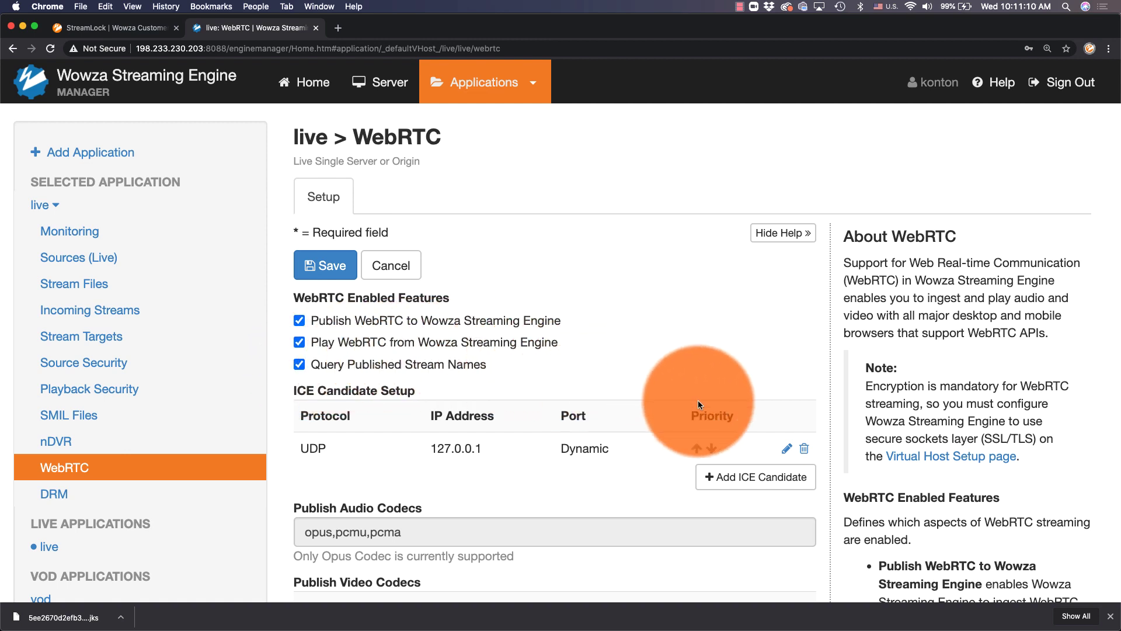
Change the UDP ICE candidate address from 127.0.0.1 to 198.233.230.203.
click(785, 449)
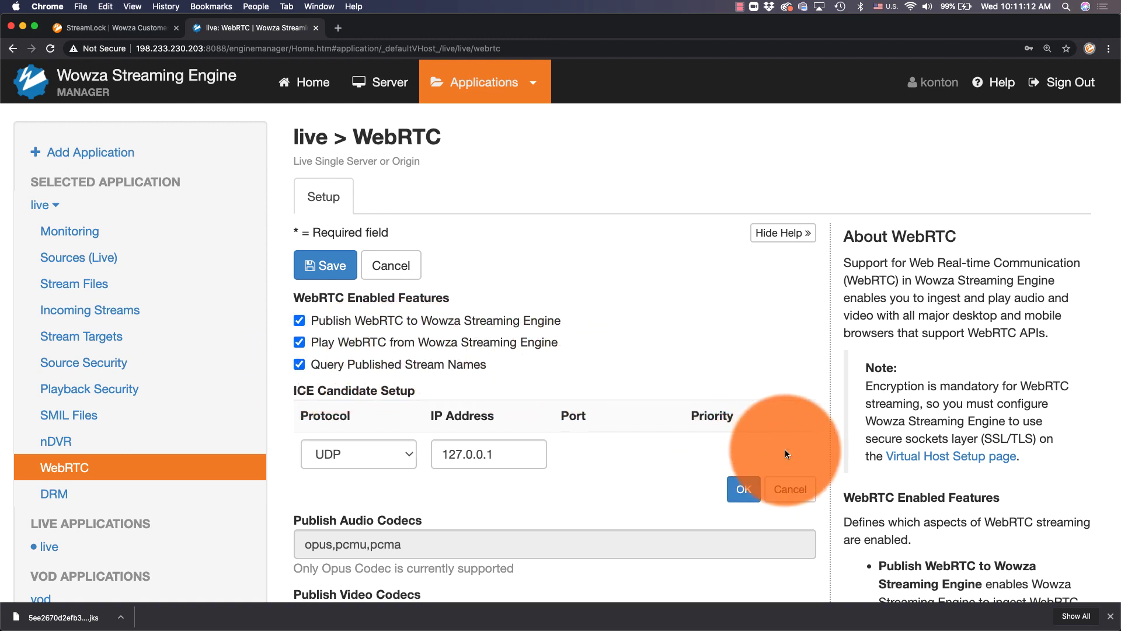
drag(504, 454, 434, 451)
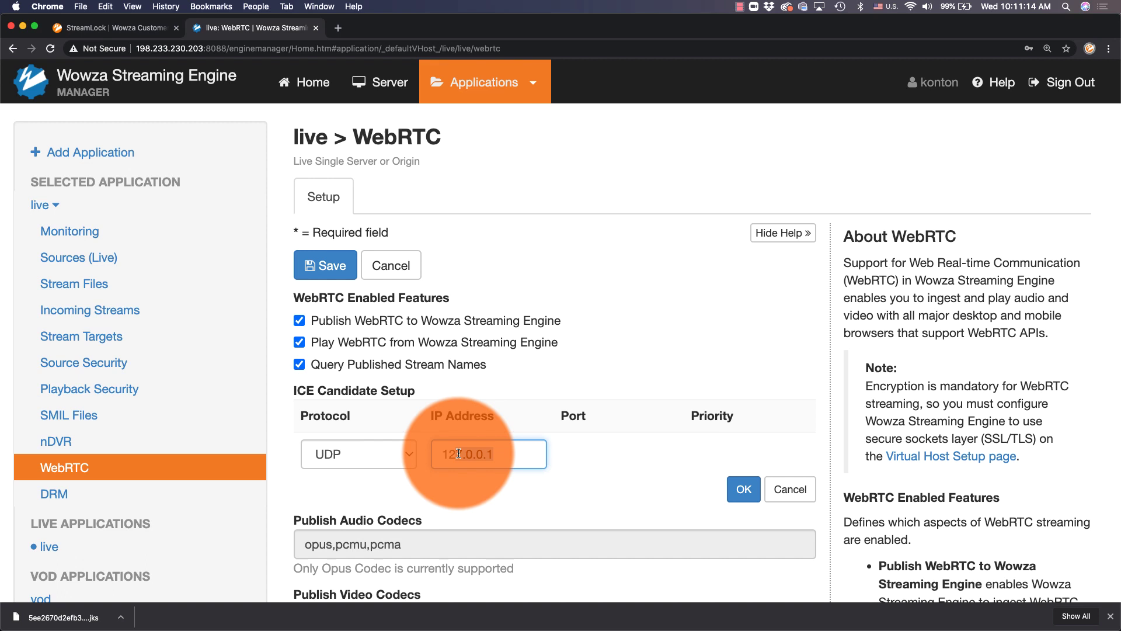
text(198.233.230.203)
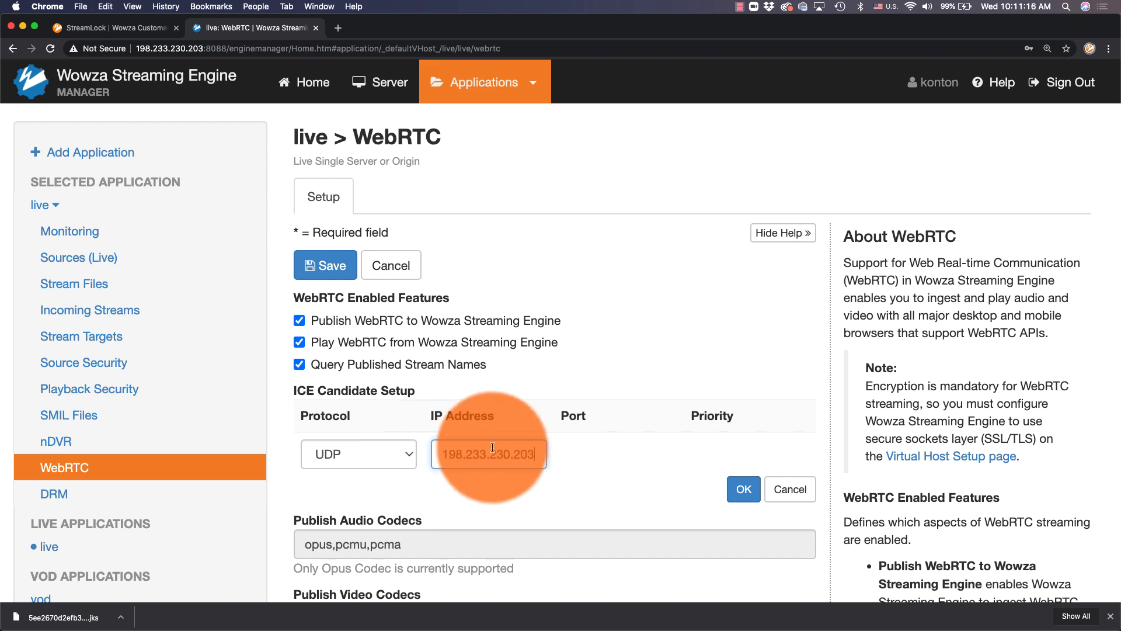
click(741, 488)
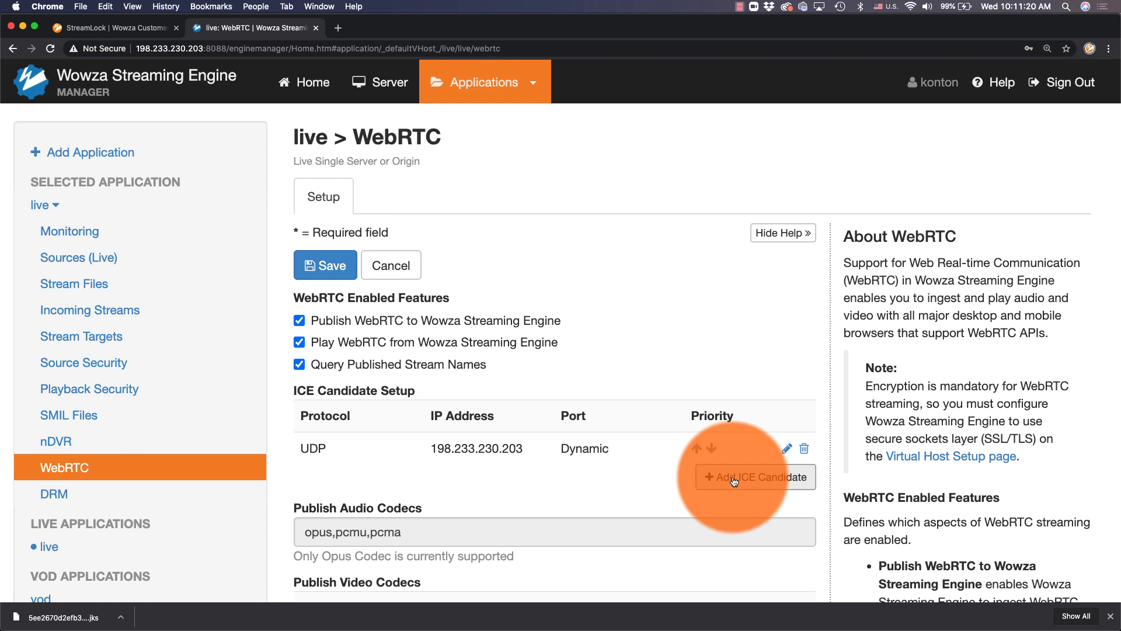
Add a TCP ICE candidate at 198.233.230.203 on port 1935.
click(734, 479)
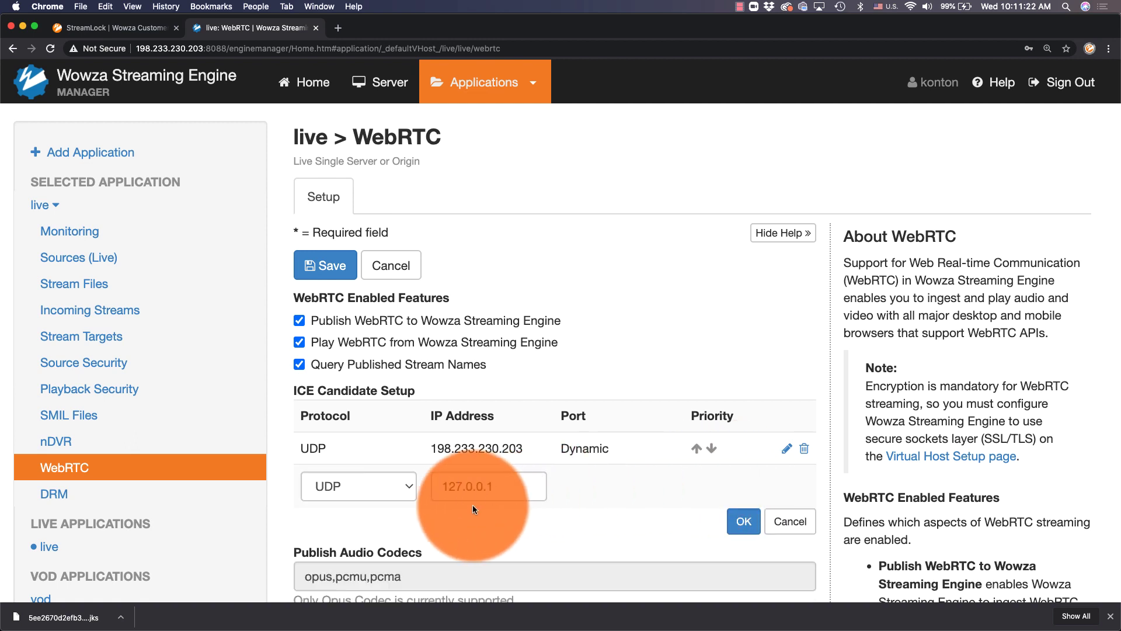
click(407, 483)
click(403, 474)
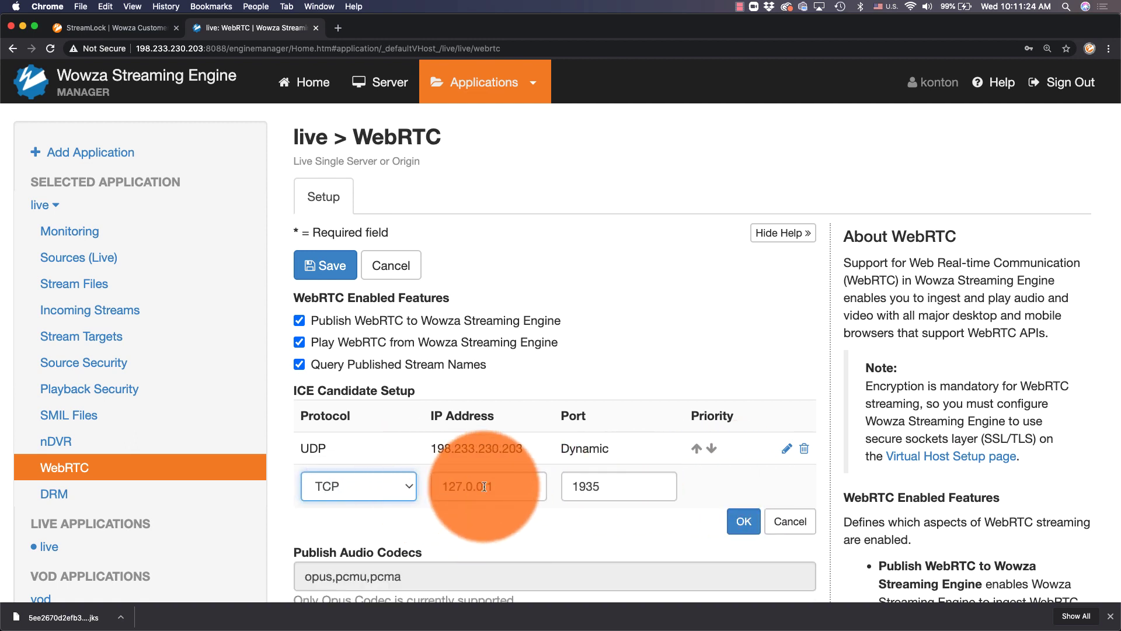
drag(493, 487, 429, 488)
text(198.233.230.203)
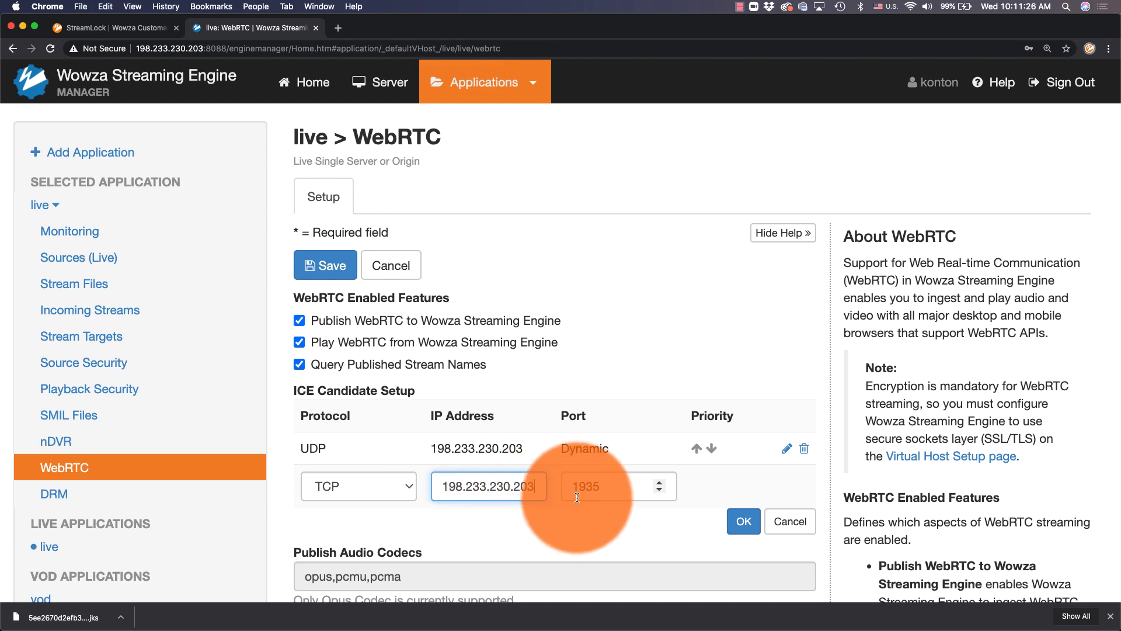
click(743, 521)
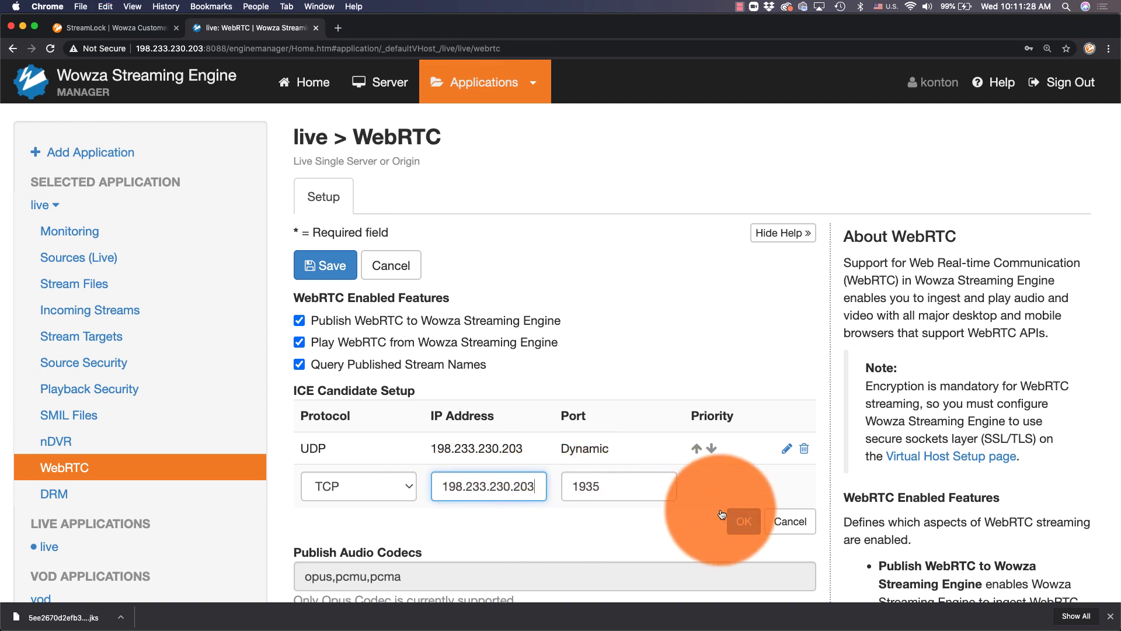
scroll(738, 529, down, 3)
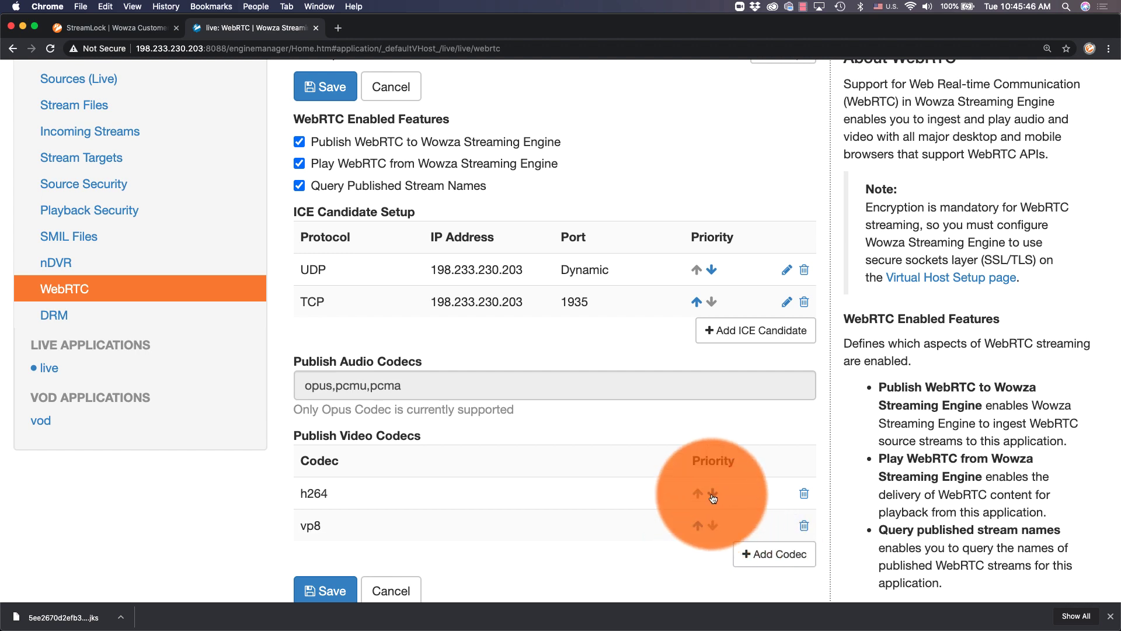
Save the WebRTC settings and restart the live application, confirming the restart.
click(343, 590)
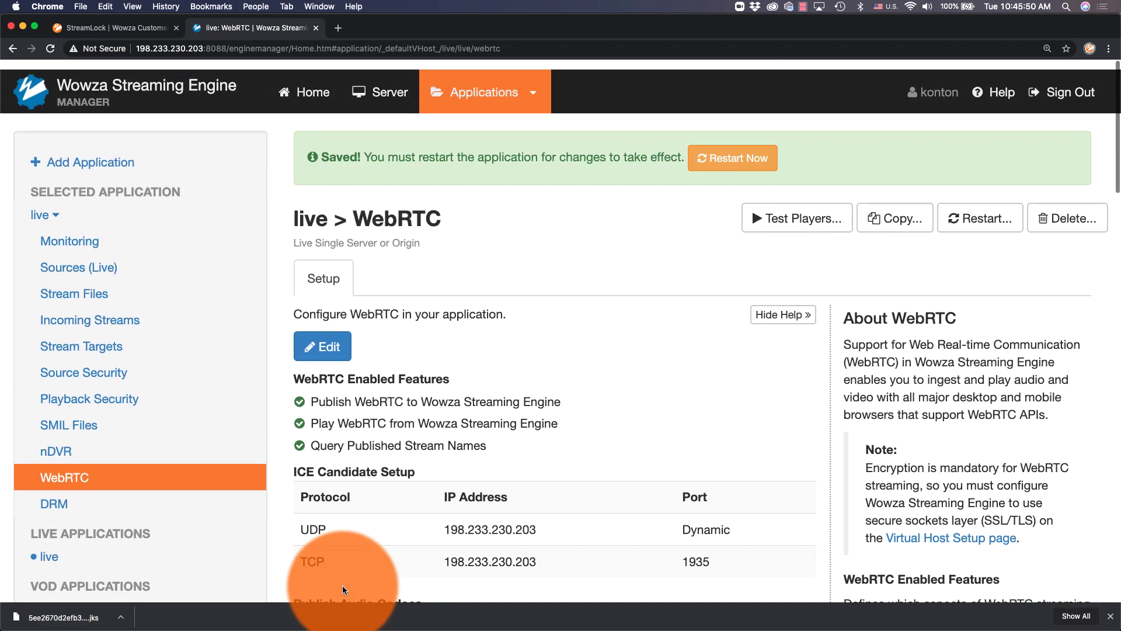
scroll(342, 590, down, 1)
click(736, 161)
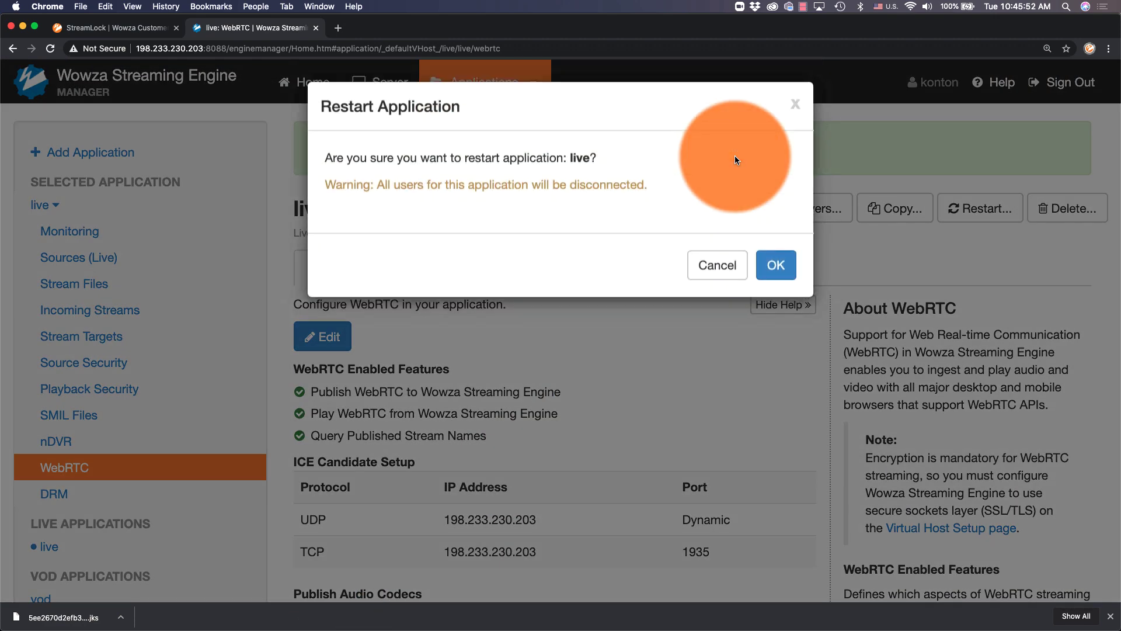
click(775, 264)
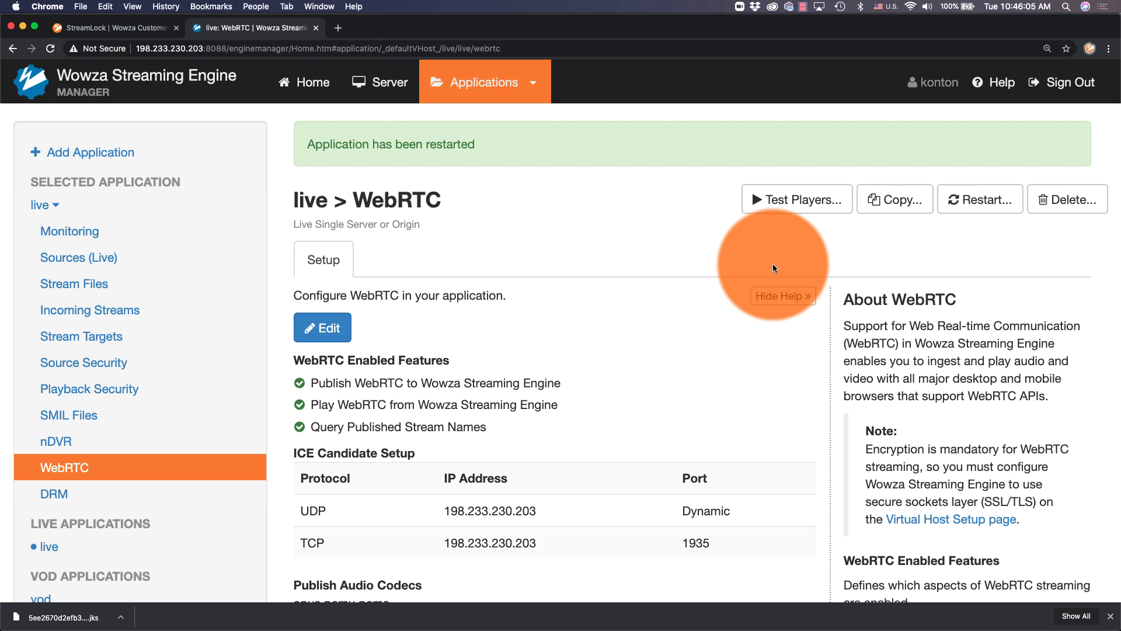
scroll(773, 264, down, 5)
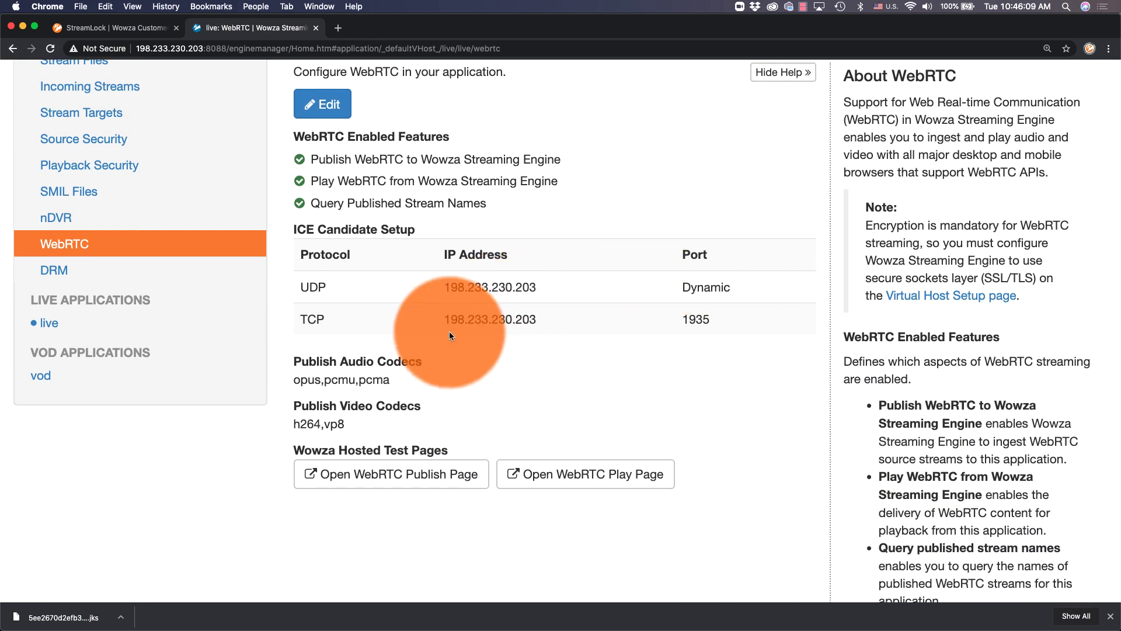
Paste the wss signaling URL, enter application live and stream Golden, and publish the webcam.
click(402, 478)
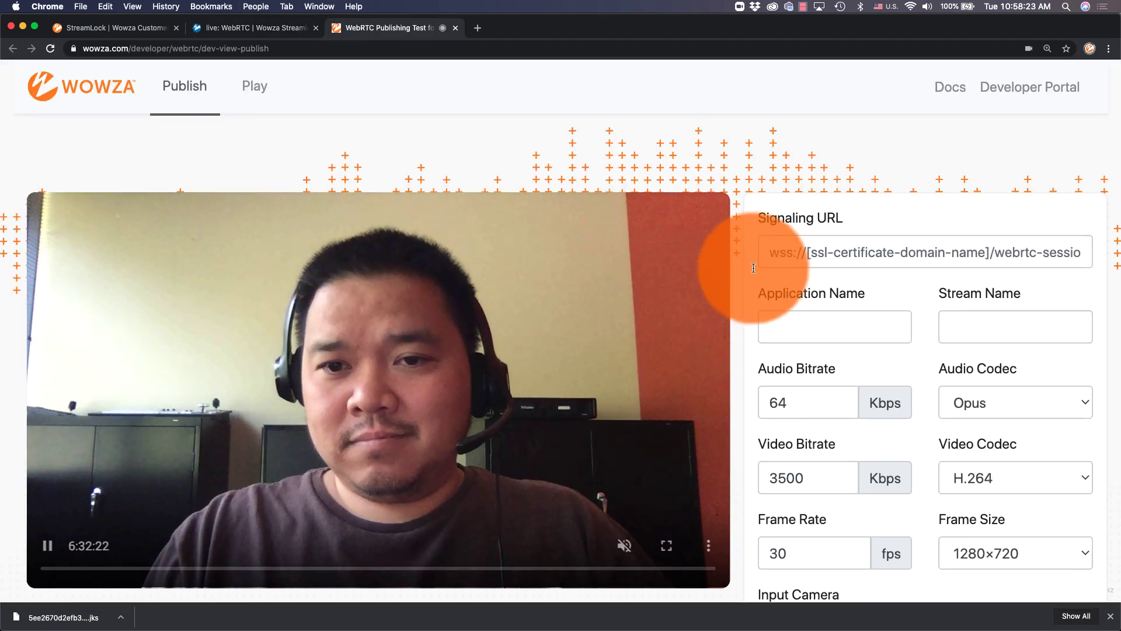
click(806, 253)
key(super+v)
mouse_move(807, 255)
mouse_down()
mouse_move(763, 256)
mouse_move(1109, 258)
mouse_up()
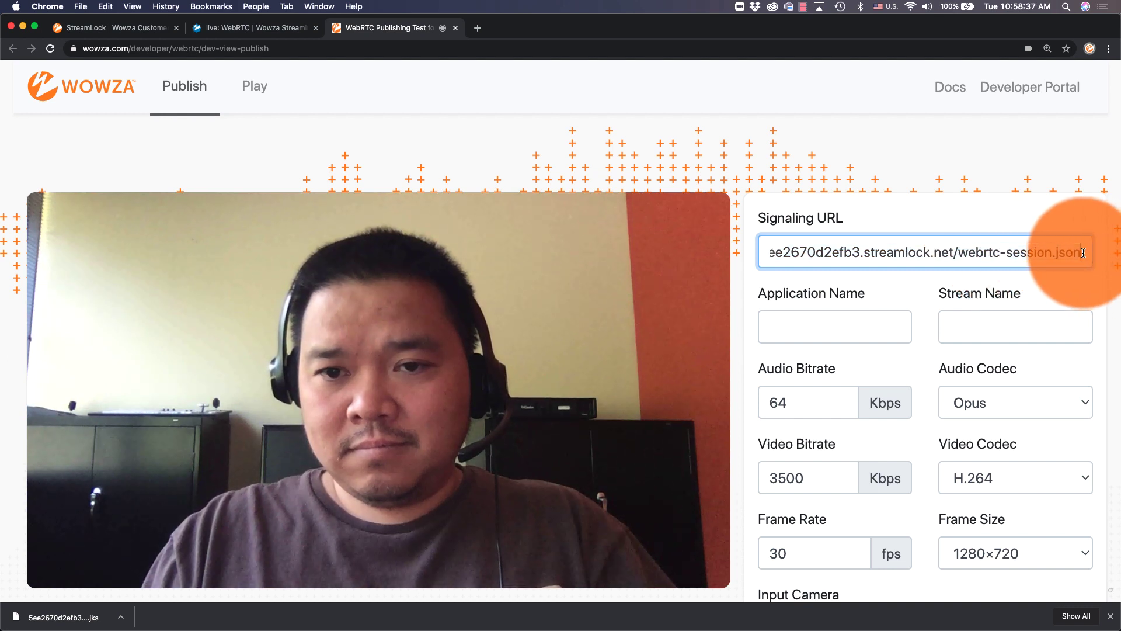
click(865, 323)
text(liv)
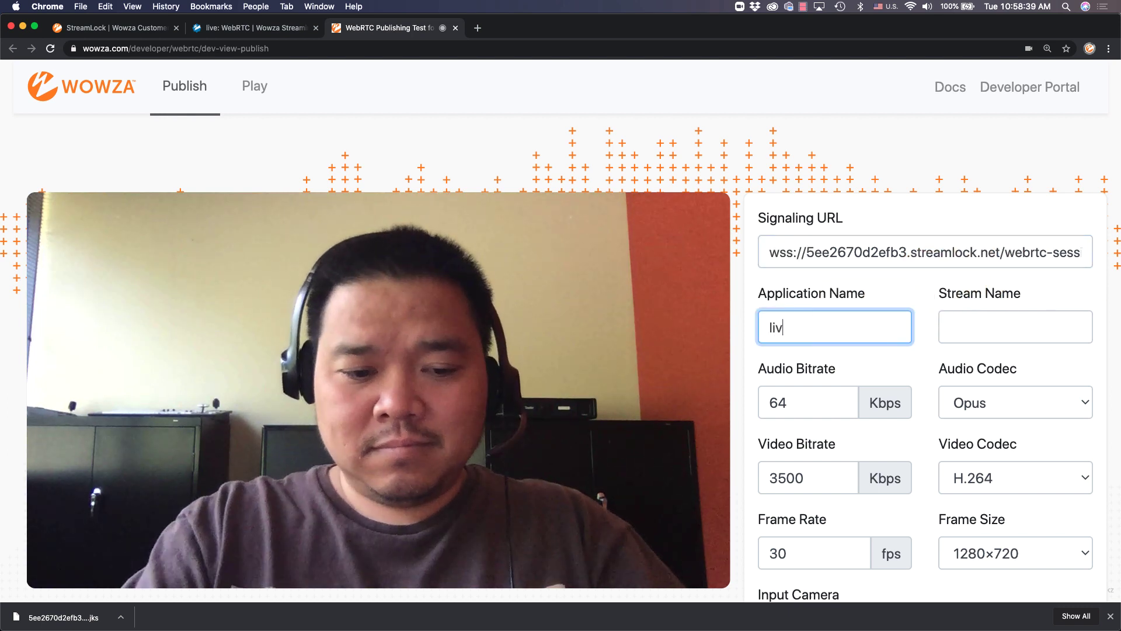
text(e)
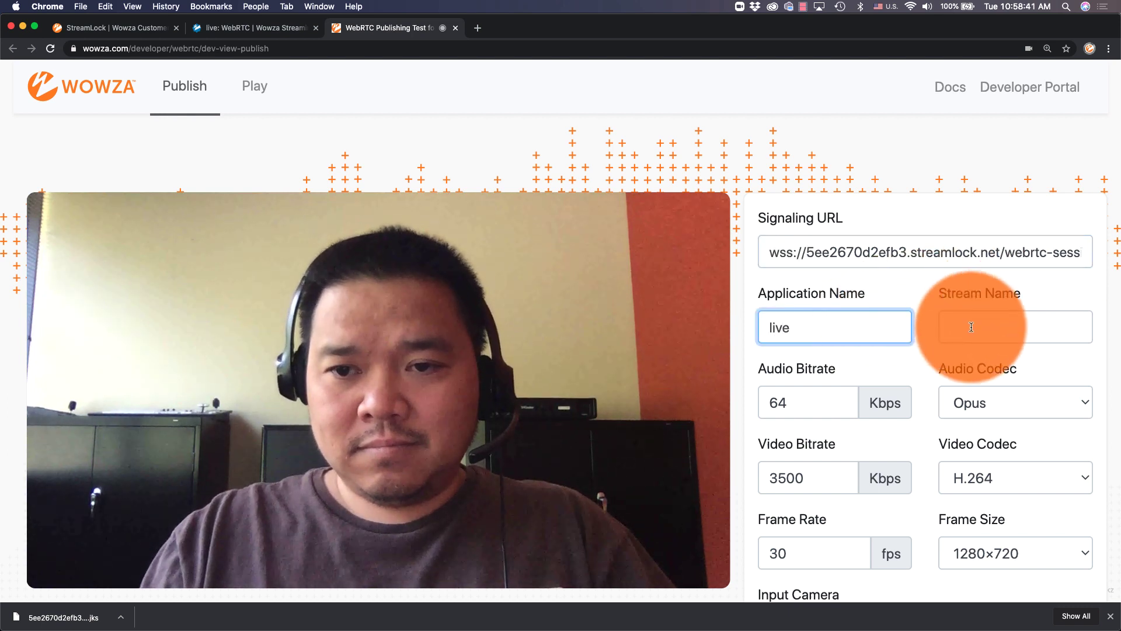
click(971, 327)
text(Golden)
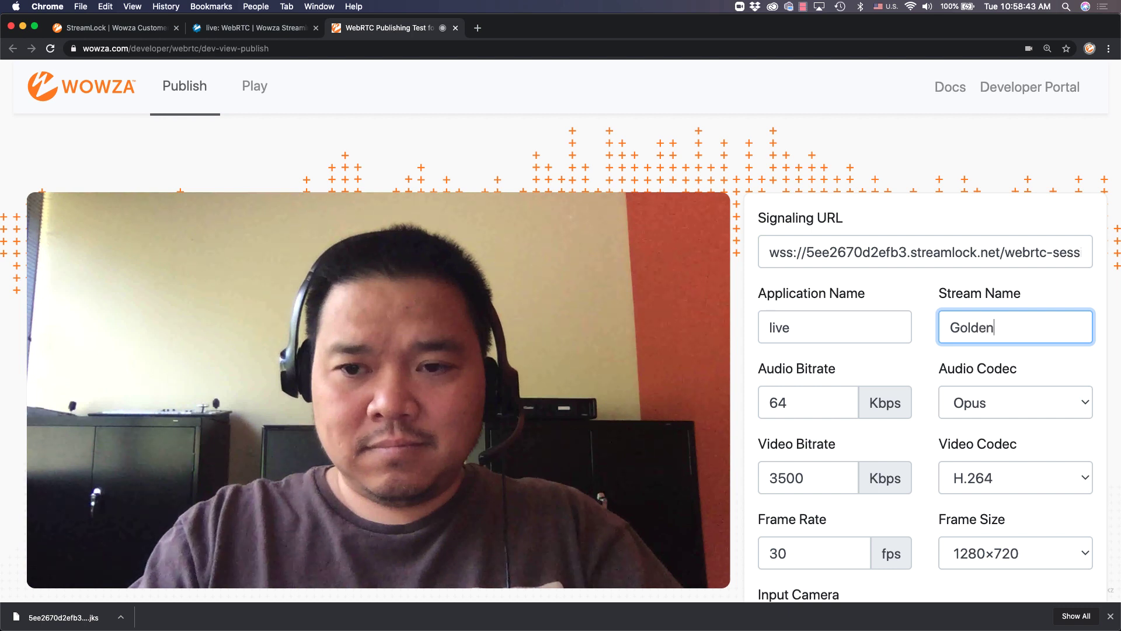
scroll(562, 334, down, 3)
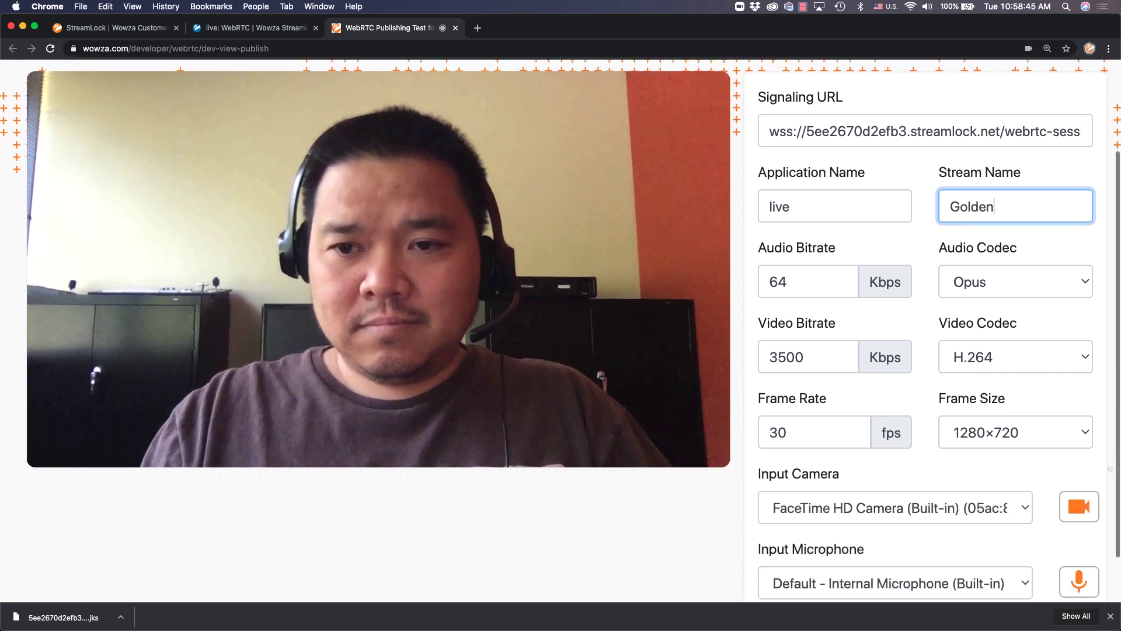
scroll(960, 323, down, 1)
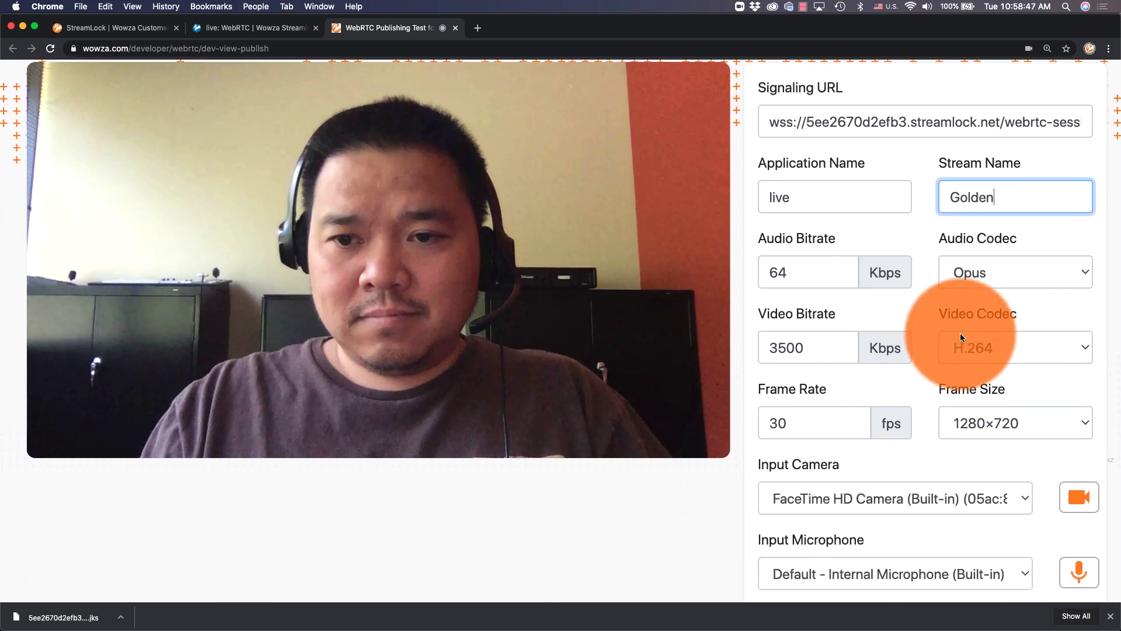
scroll(869, 570, down, 1)
click(868, 572)
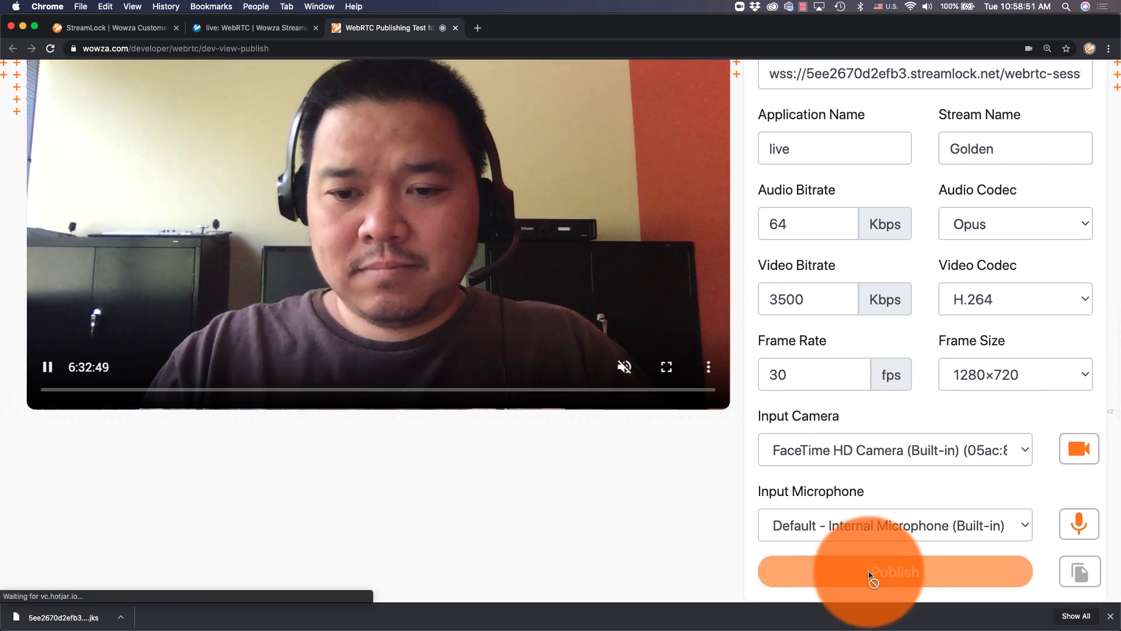
scroll(869, 571, up, 2)
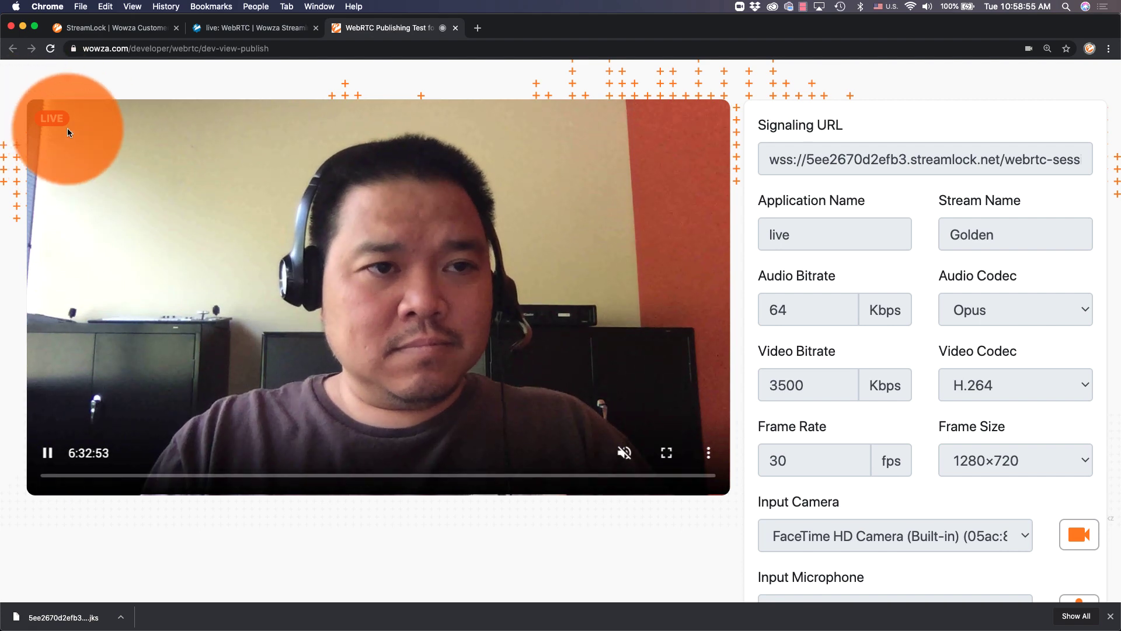
Verify Golden is active under the live application's Incoming Streams, then reopen its WebRTC settings.
click(225, 36)
scroll(195, 241, up, 1)
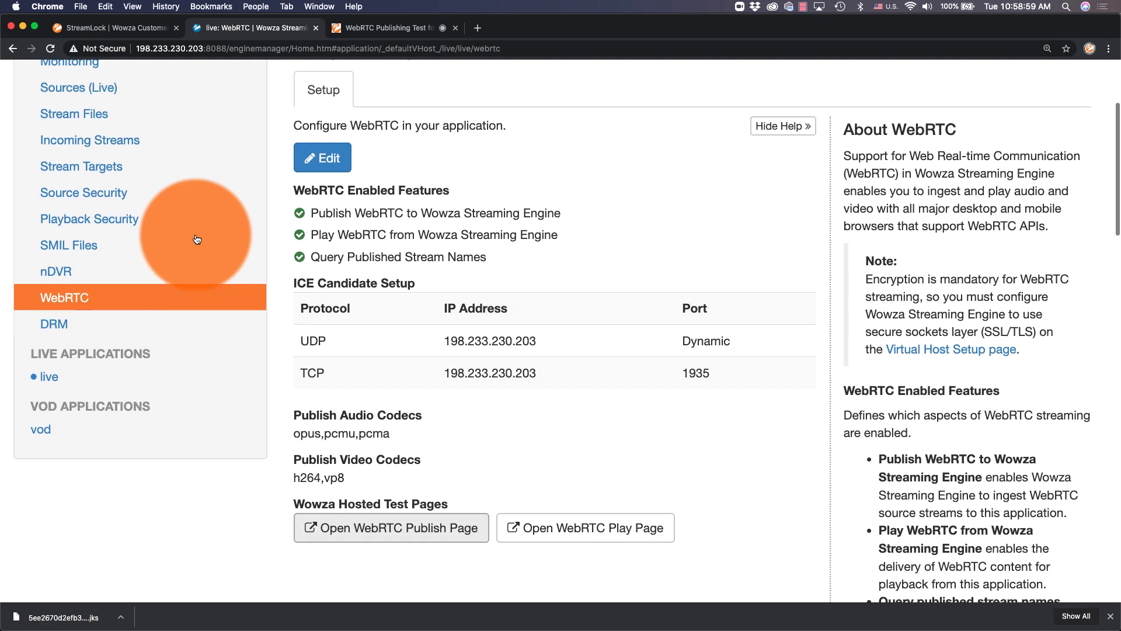
click(111, 140)
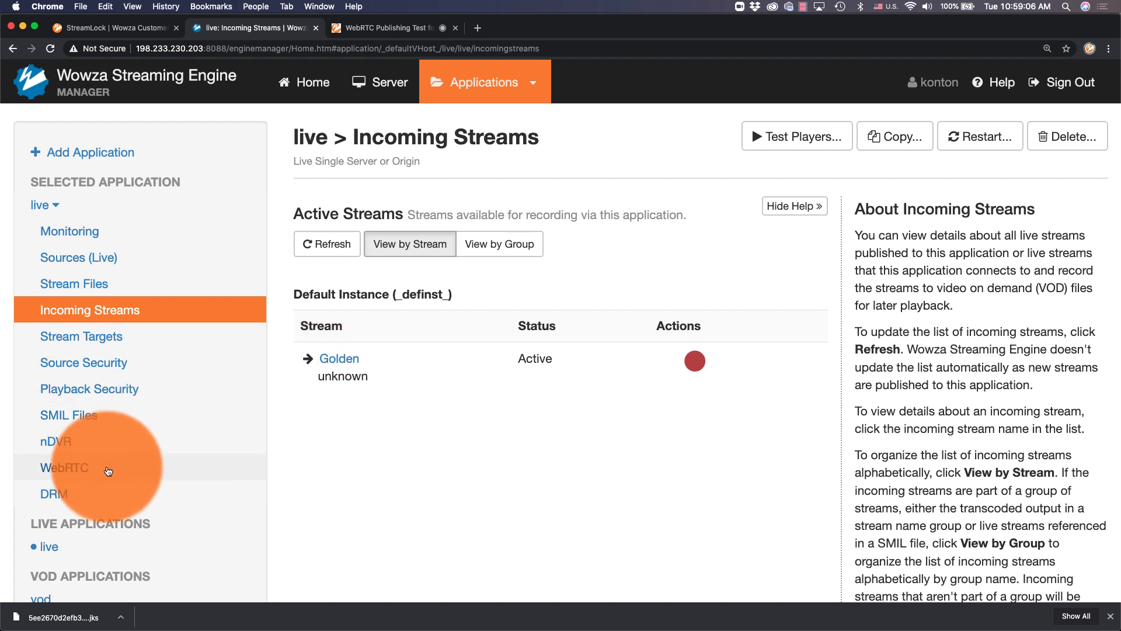
click(77, 469)
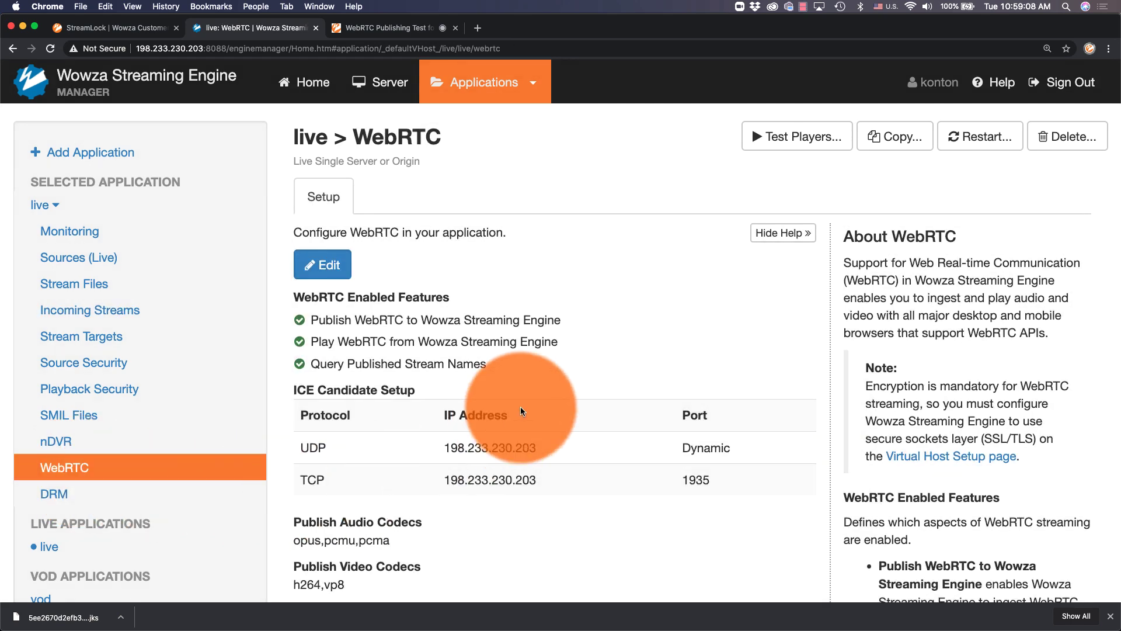
scroll(521, 407, down, 5)
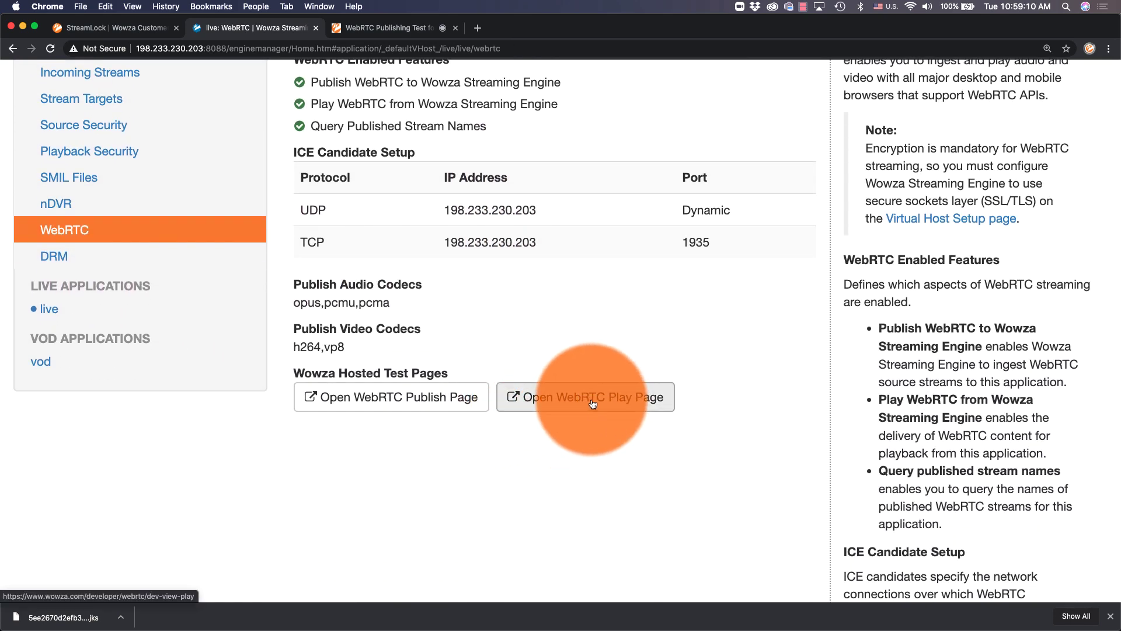
On the WebRTC Play test page, play stream Golden from application live.
click(592, 403)
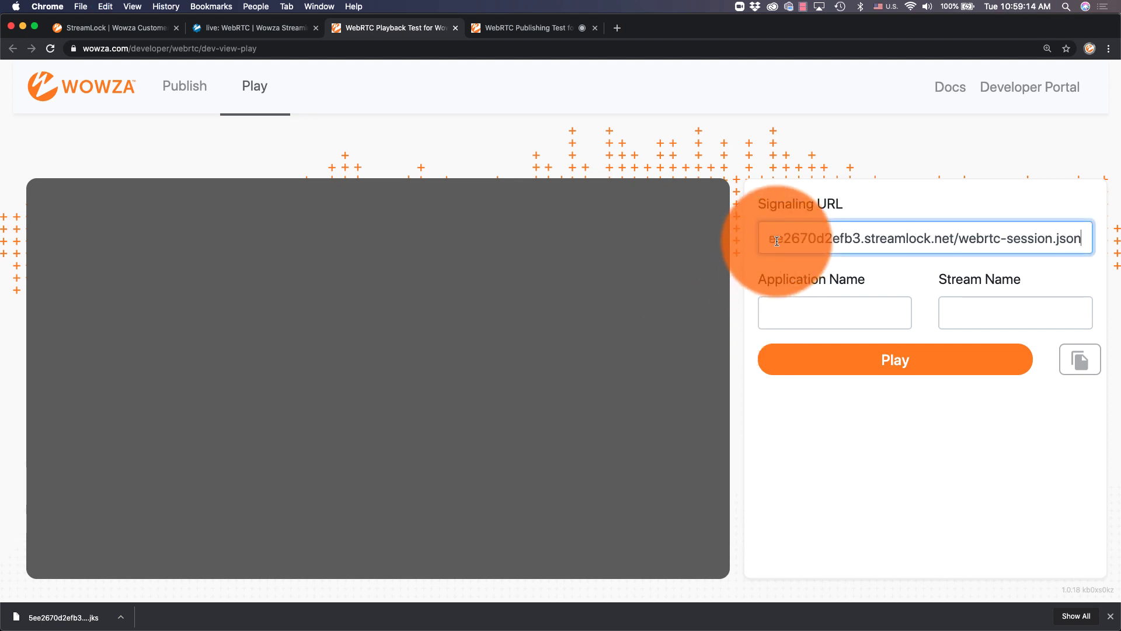
click(805, 316)
text(live)
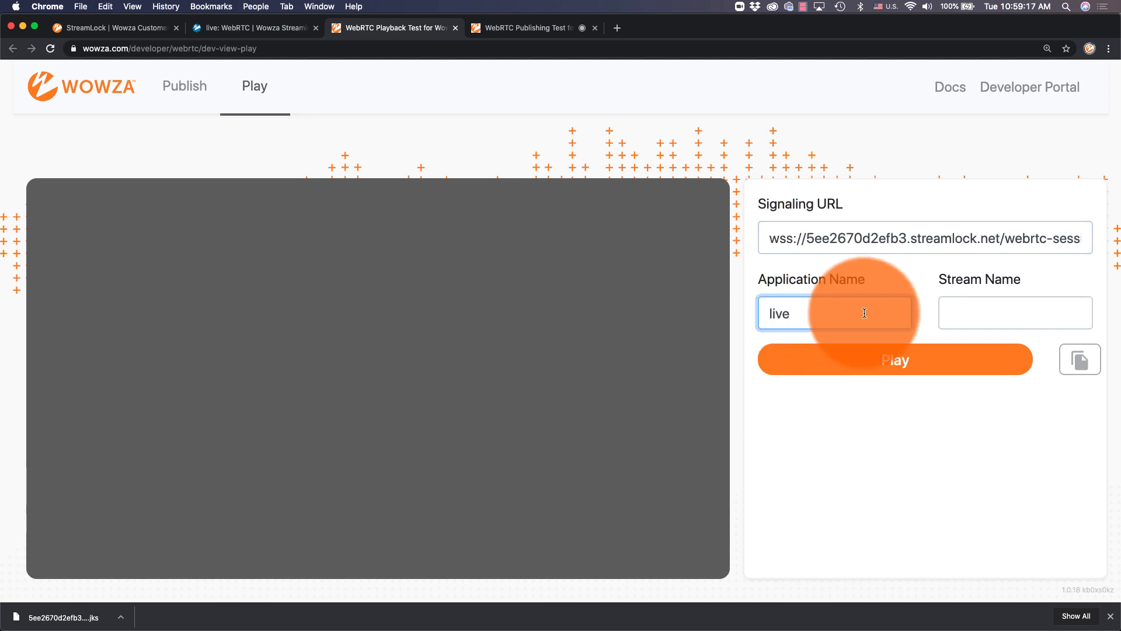
click(972, 314)
text(en)
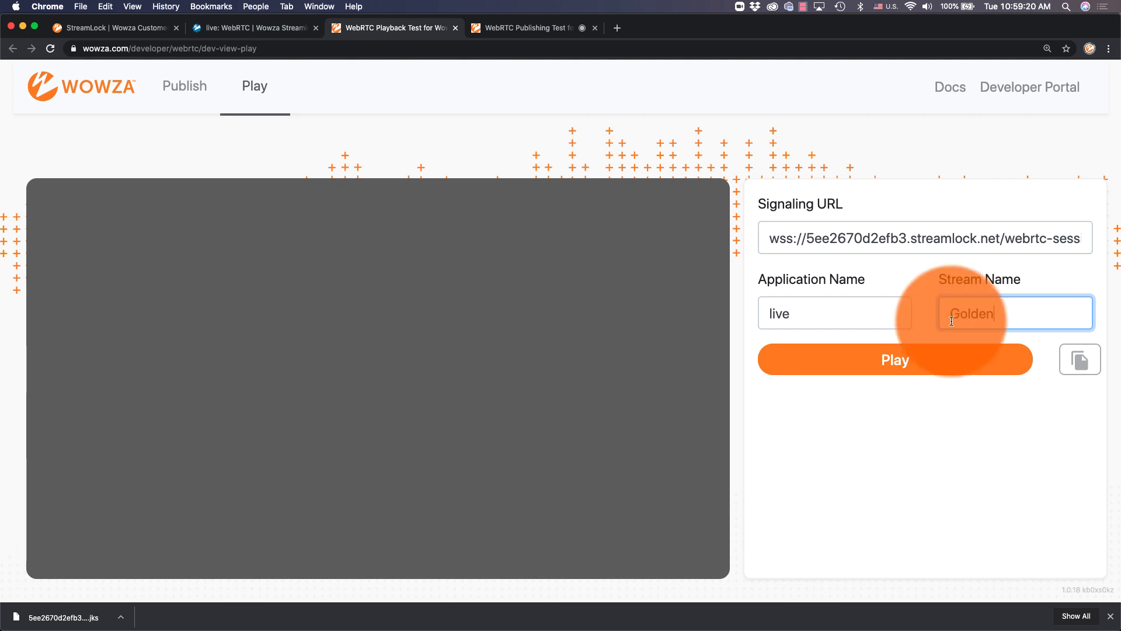
click(918, 357)
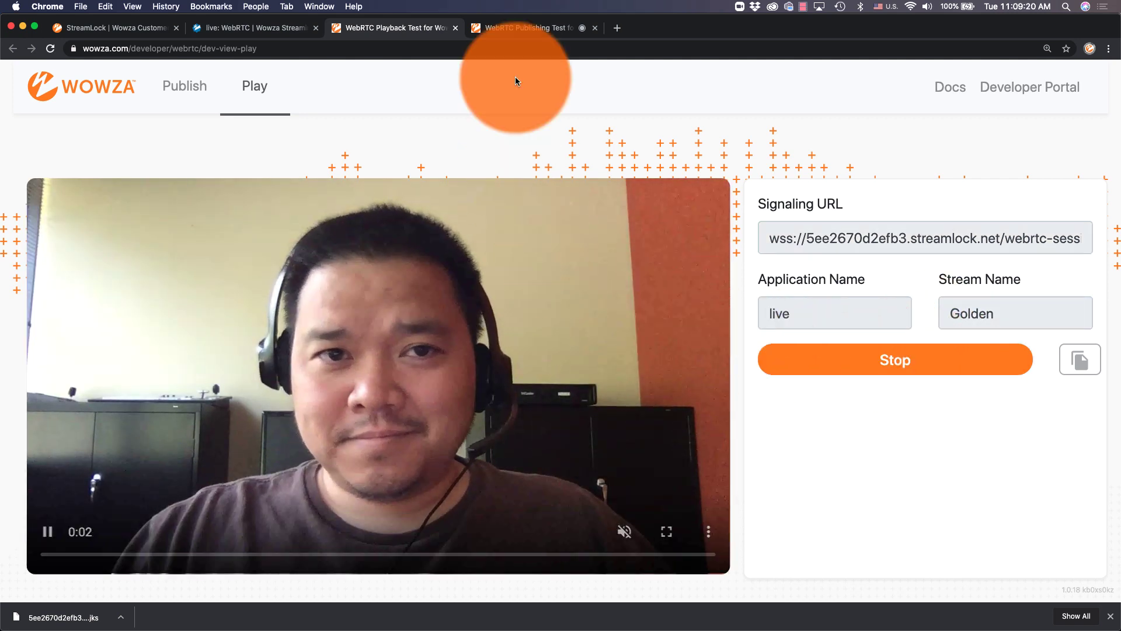
Detach the playback tab into its own window and narrow it onto the right side.
click(530, 29)
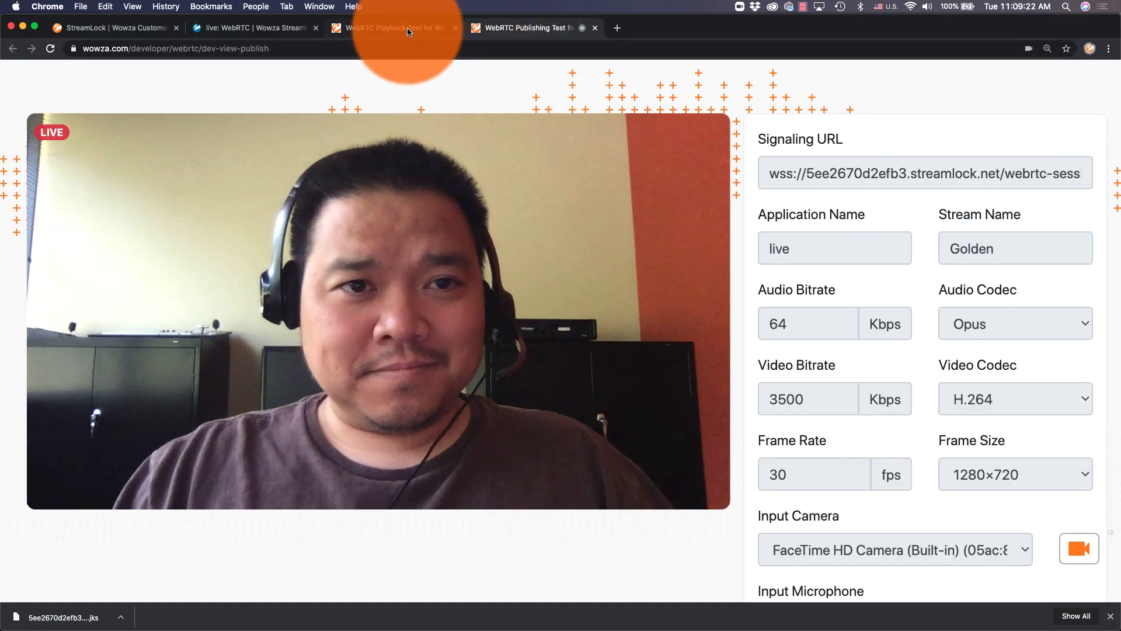
drag(399, 28, 382, 86)
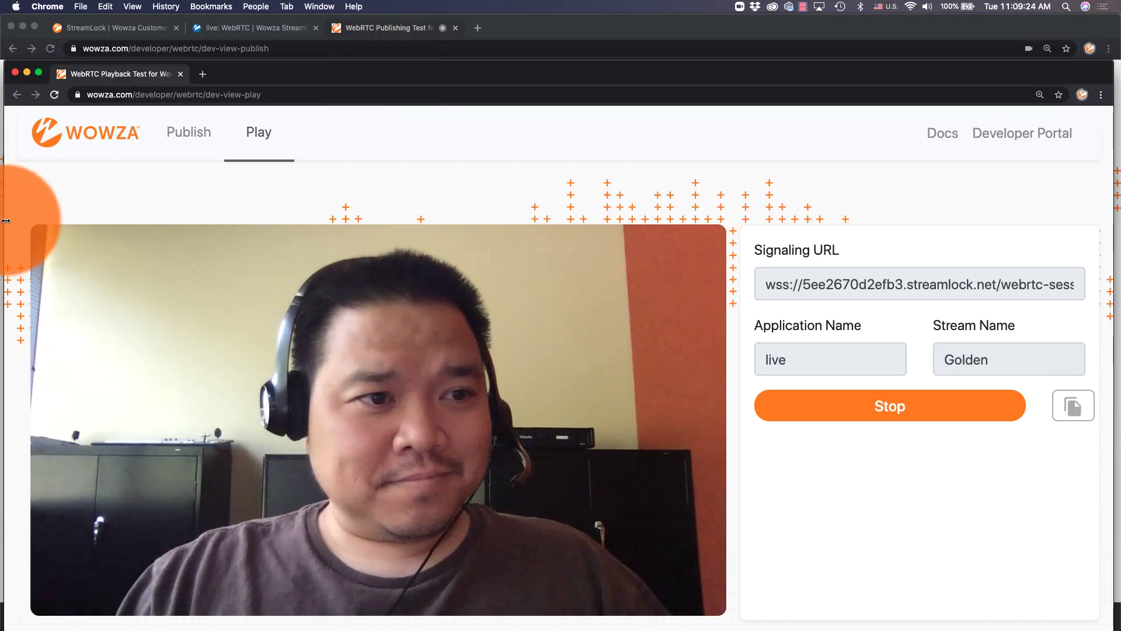
drag(6, 224, 779, 122)
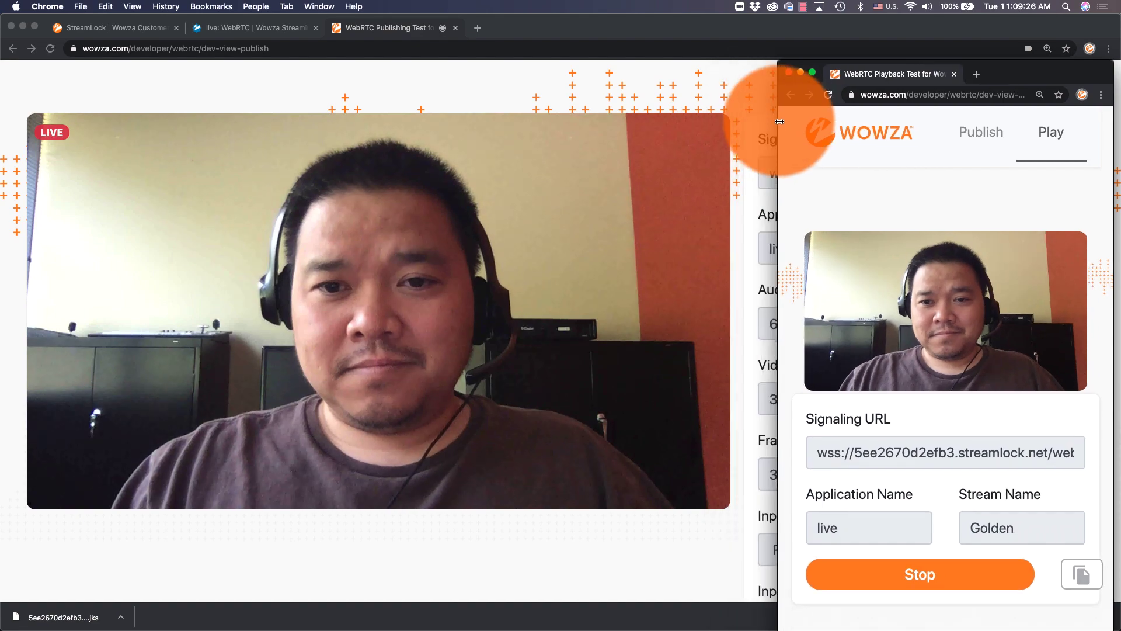